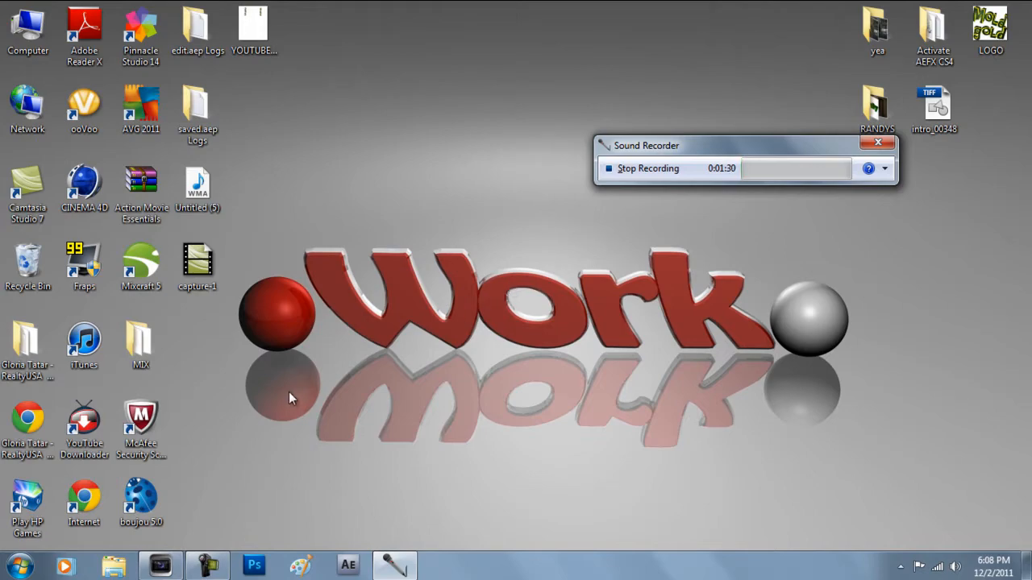
Step: Switch to Sony Vegas and add a Default Text generated media event at the start of the timeline
click(177, 567)
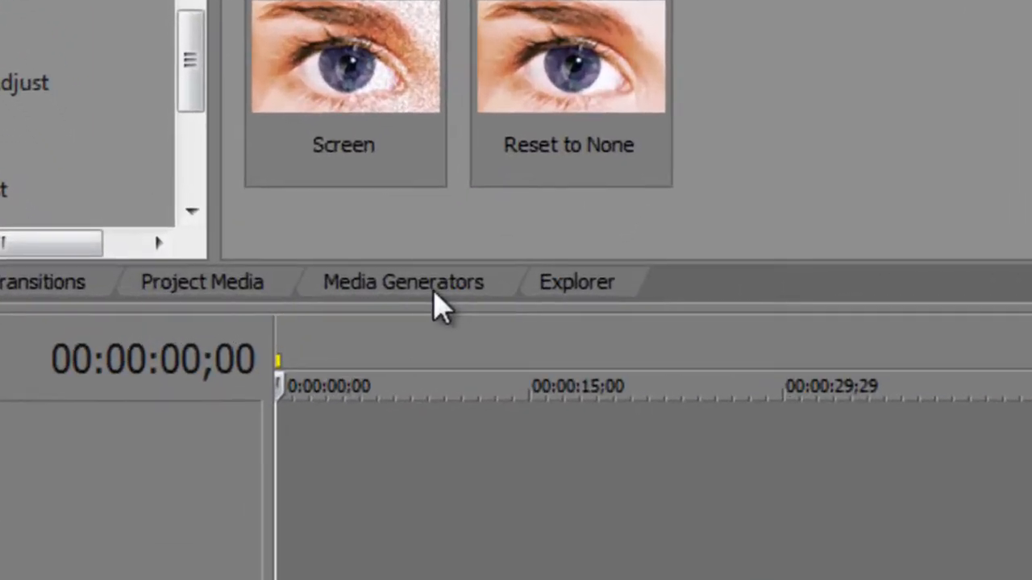
click(282, 290)
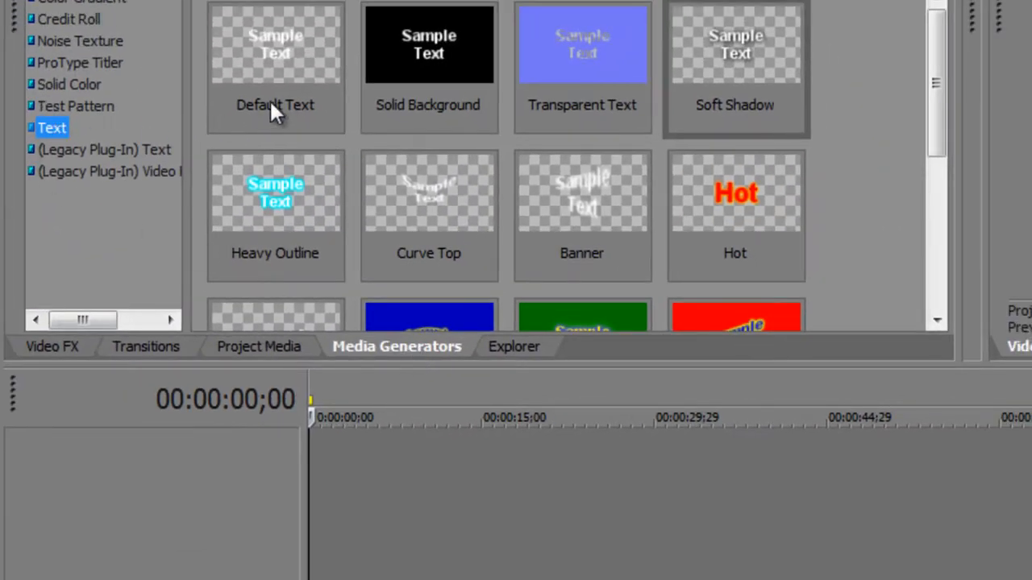
click(278, 57)
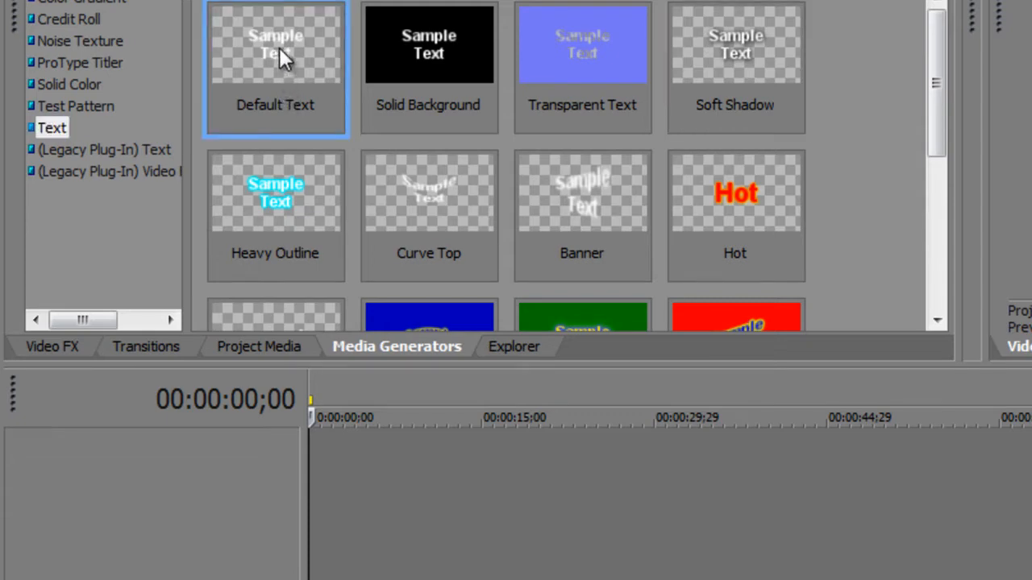
drag(278, 47, 311, 435)
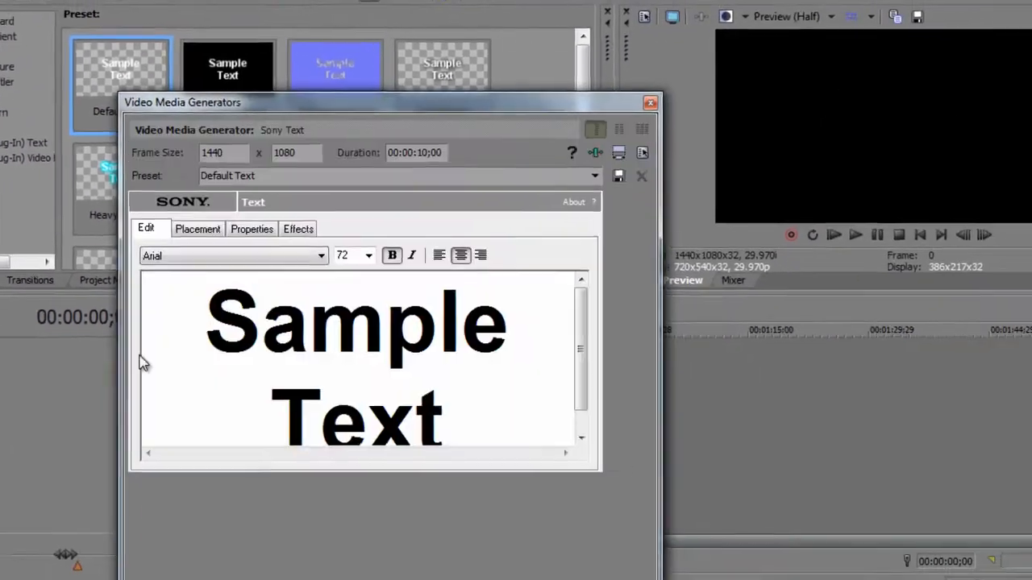
Step: Replace the sample text with "MOLD" and close the media generator window
click(459, 396)
drag(461, 396, 320, 258)
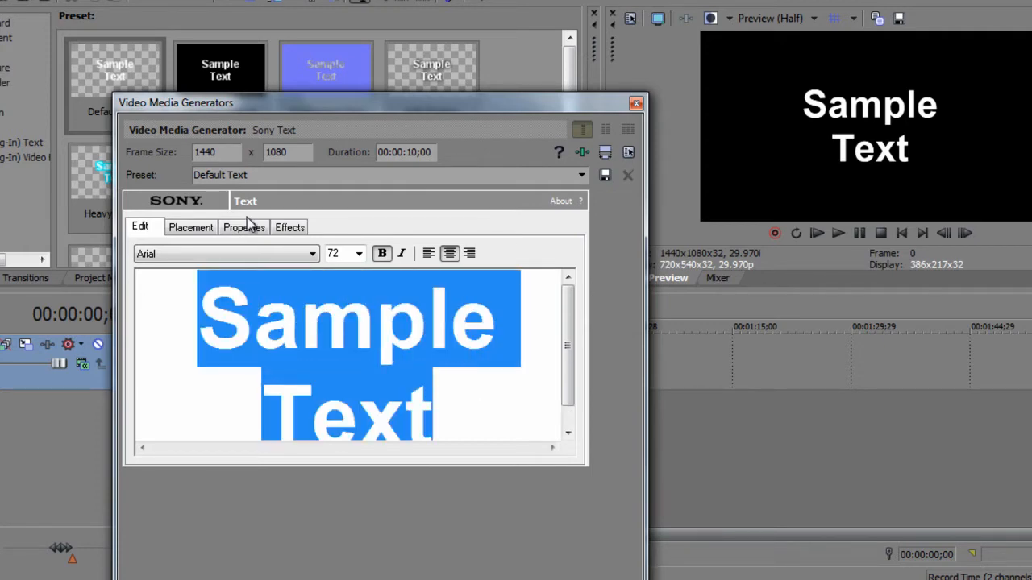
text(MOLD)
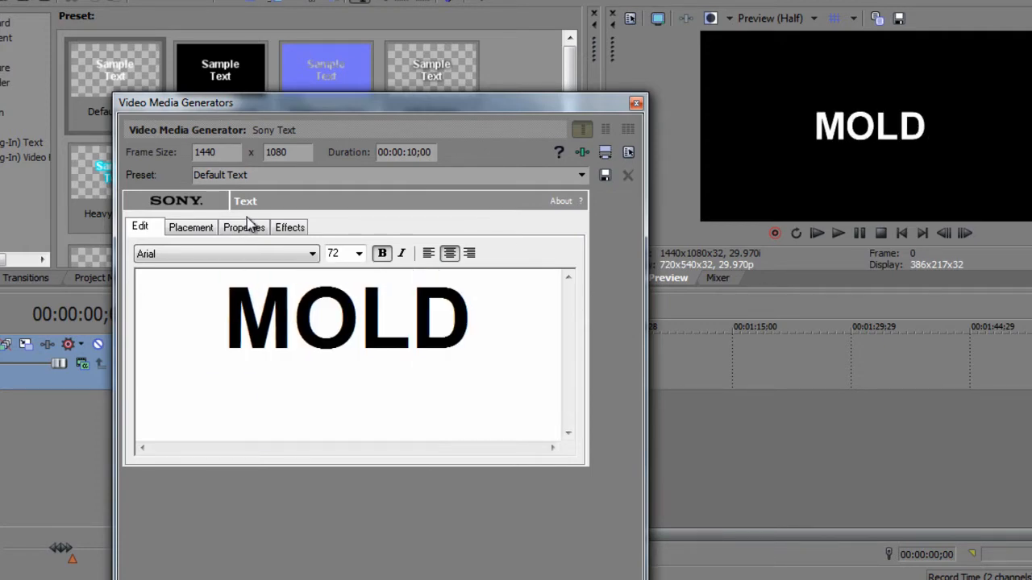
drag(521, 108, 509, 129)
click(623, 125)
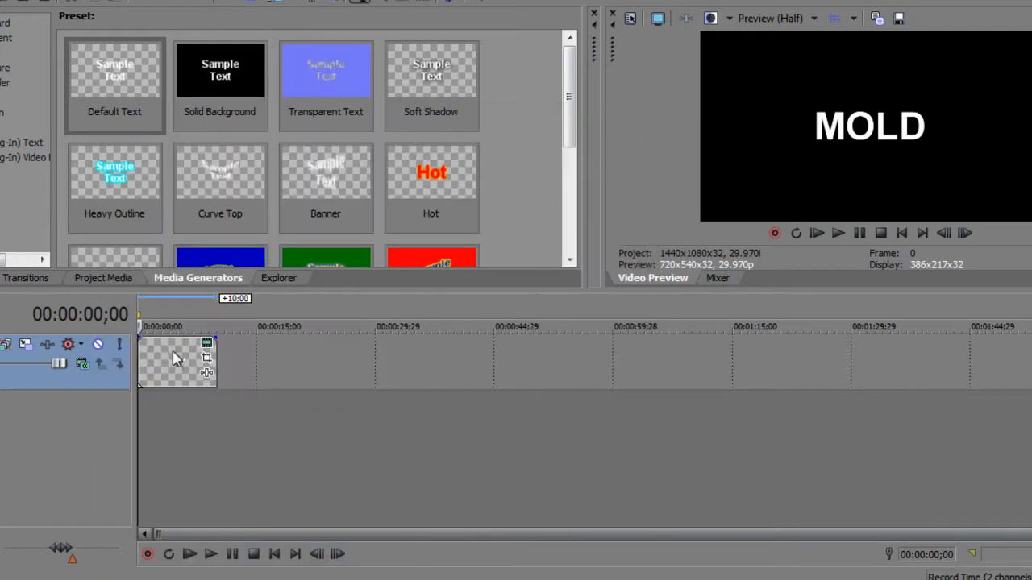
Step: Play and scrub through the MOLD text event, and return the playhead to the start of the timeline
key(space)
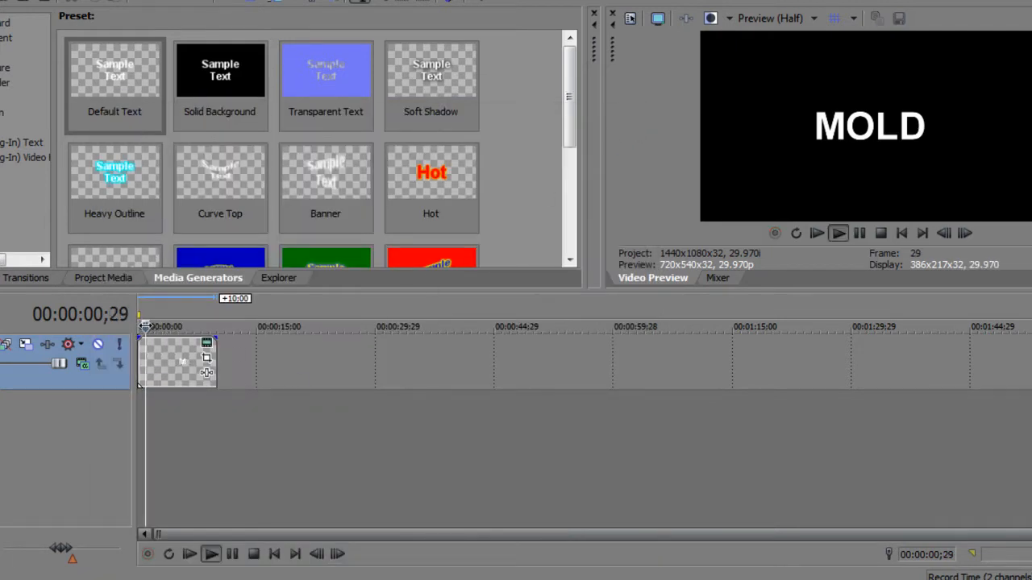
key(space)
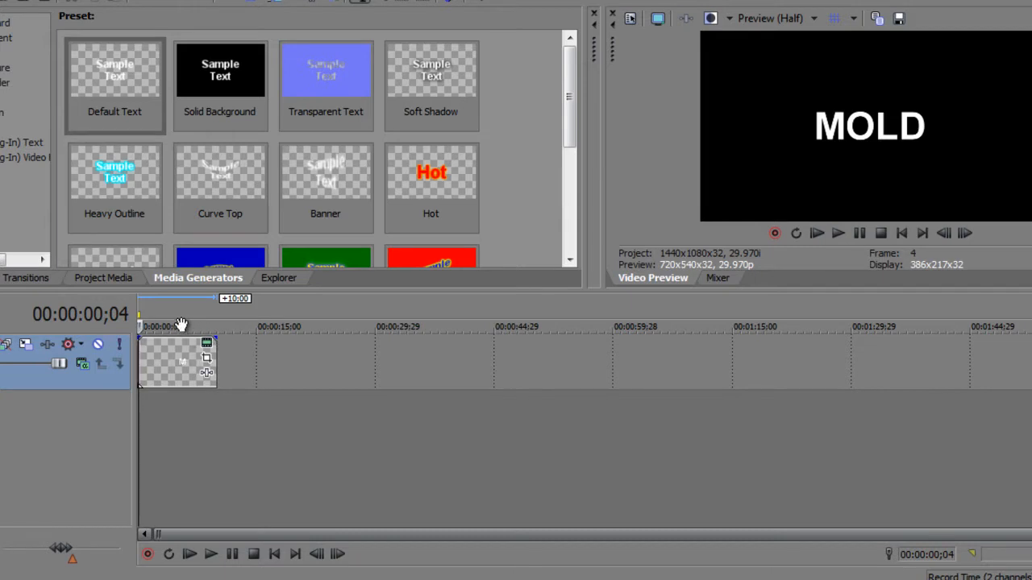
click(158, 327)
drag(156, 328, 146, 328)
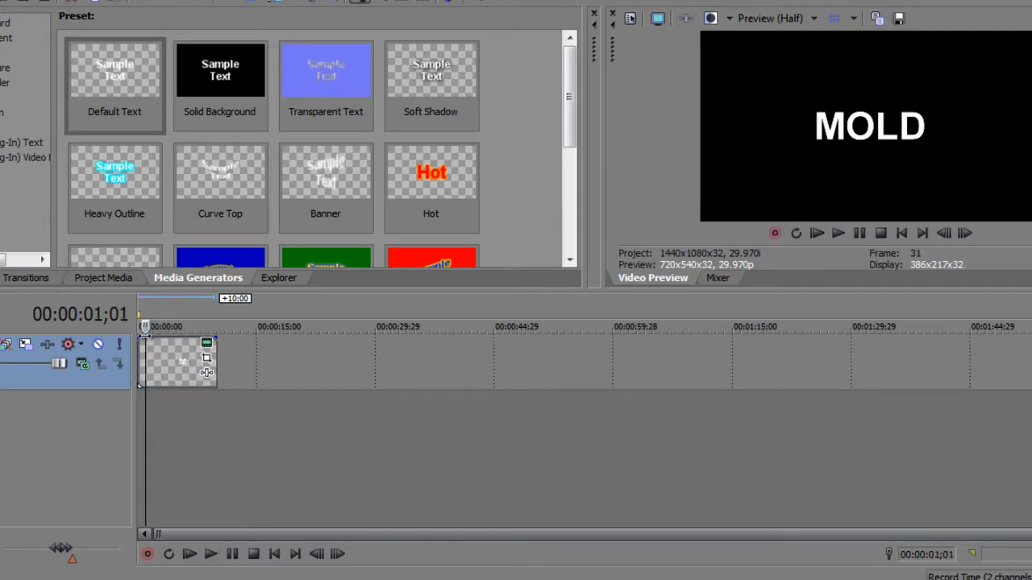
click(273, 554)
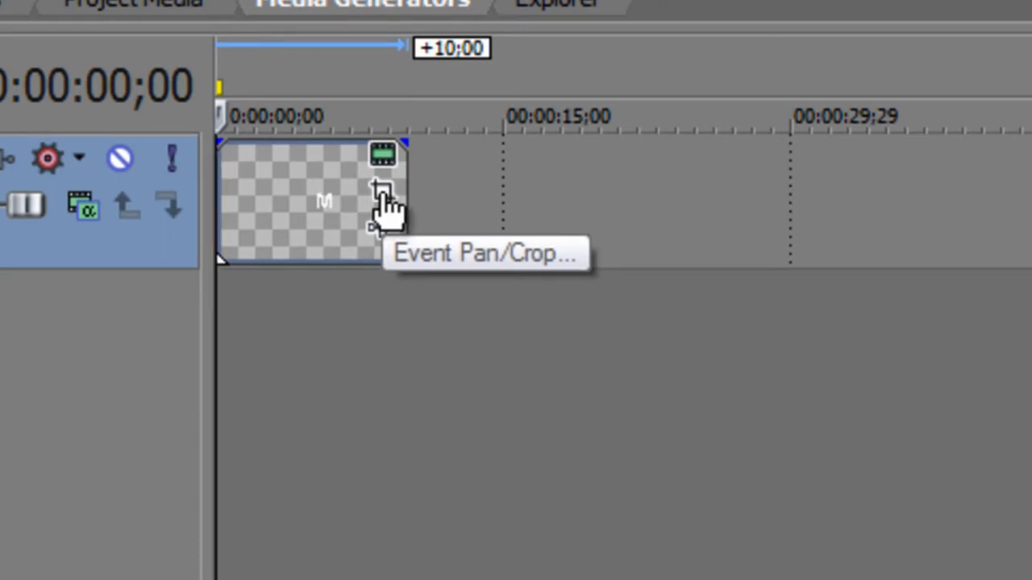
Step: Open Event Pan/Crop for the MOLD text event and enlarge the crop frame at 00:00:00;00 to 6,480 by 4,860
click(382, 194)
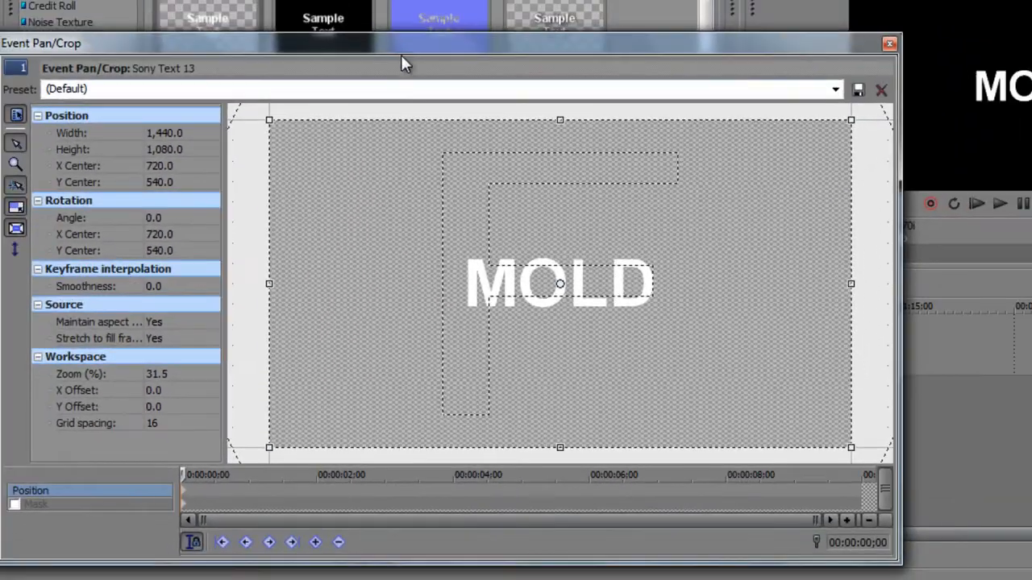
mouse_move(400, 47)
mouse_down()
mouse_move(450, 38)
mouse_move(415, 48)
mouse_up()
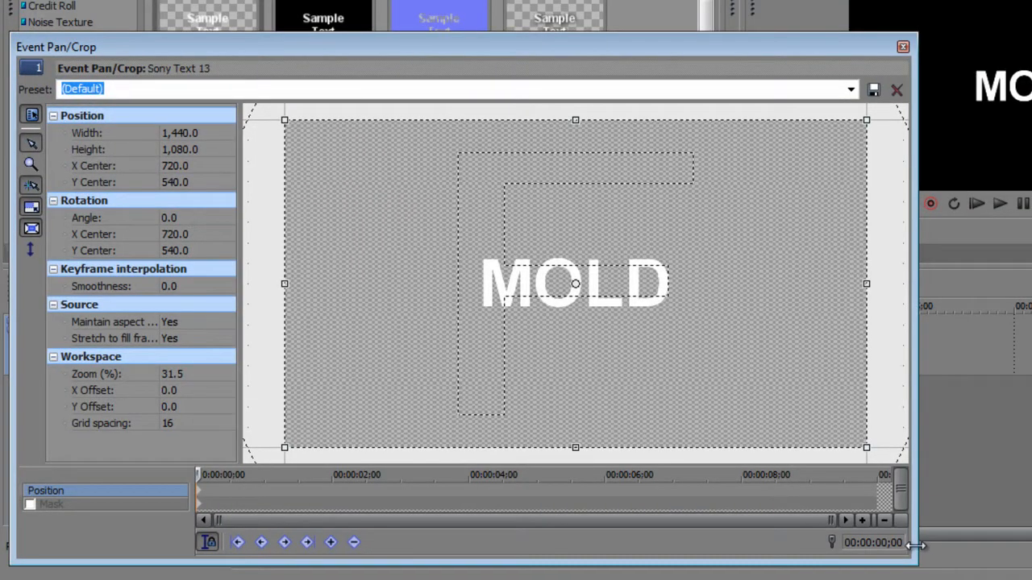
drag(912, 546, 798, 543)
scroll(552, 362, down, 2)
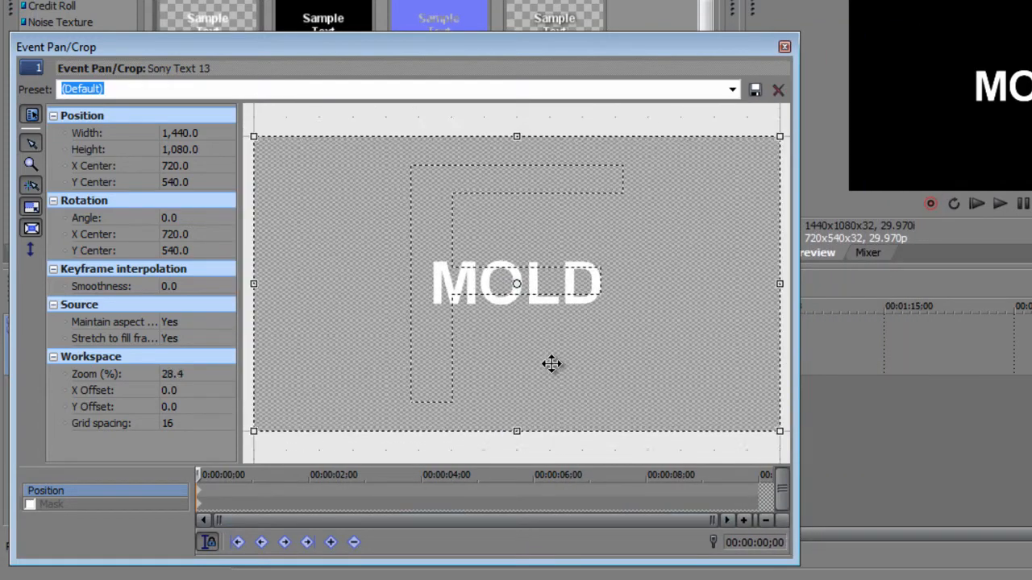
scroll(553, 362, up, 2)
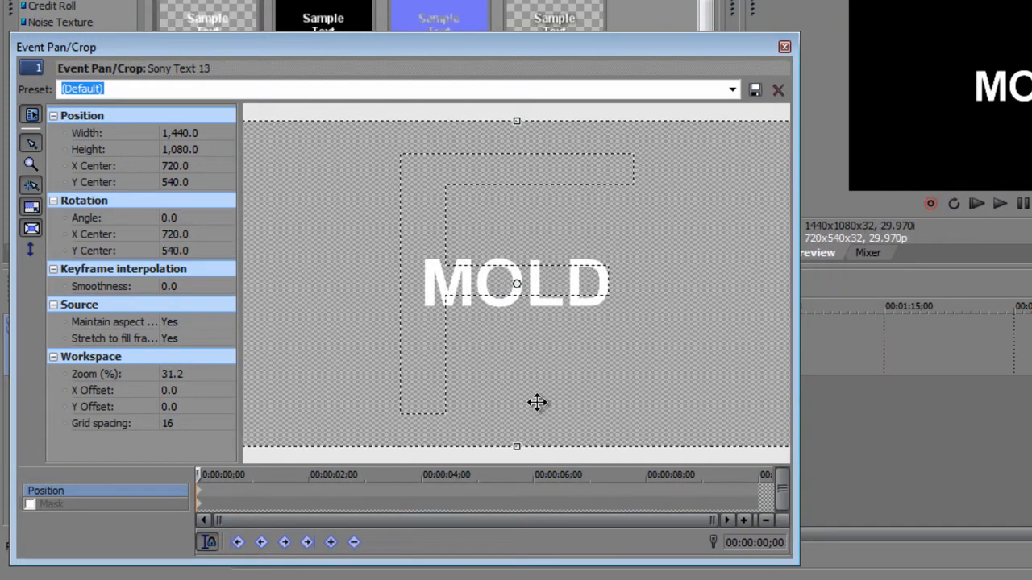
scroll(506, 387, down, 4)
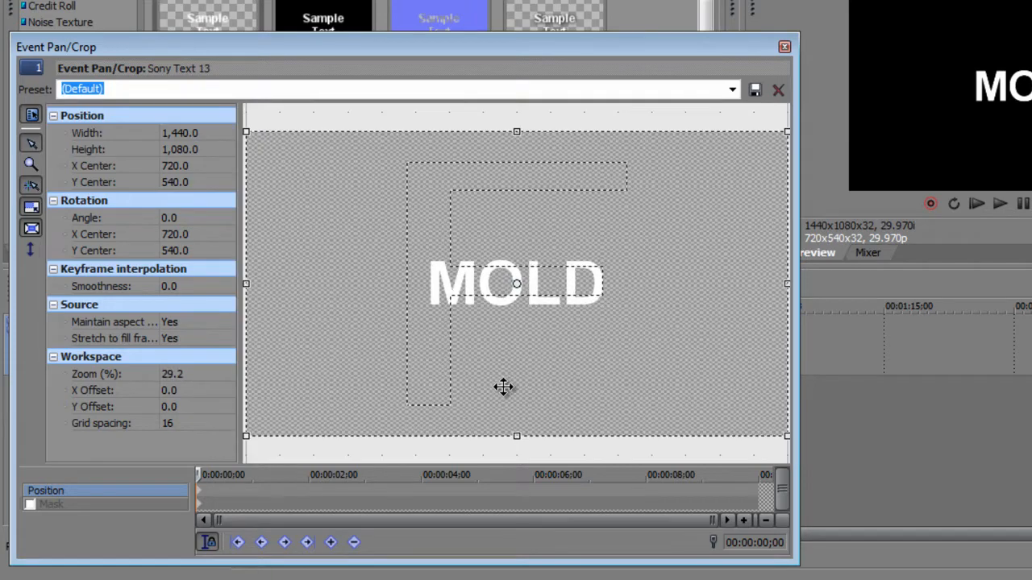
scroll(501, 387, down, 5)
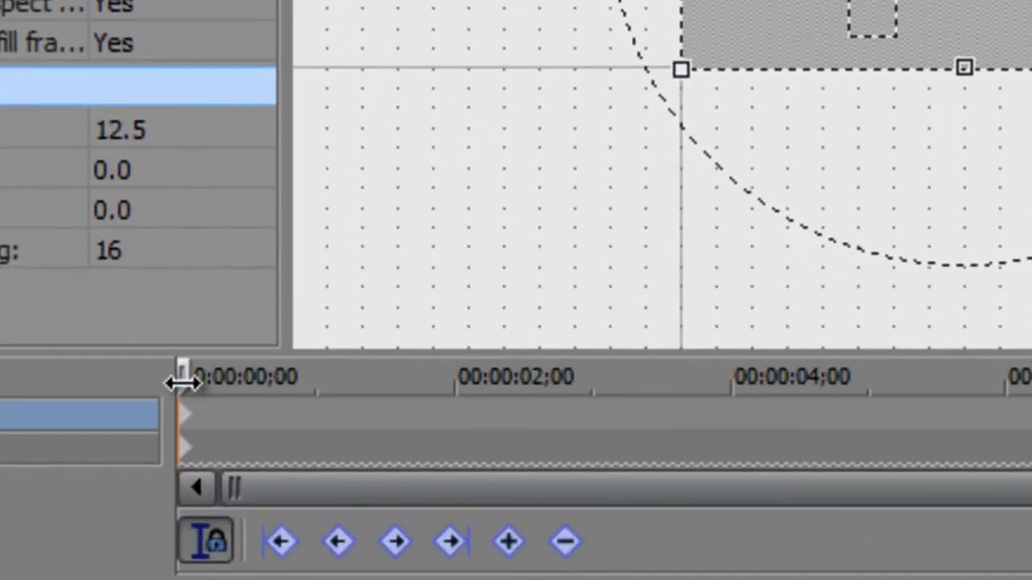
drag(182, 379, 4, 396)
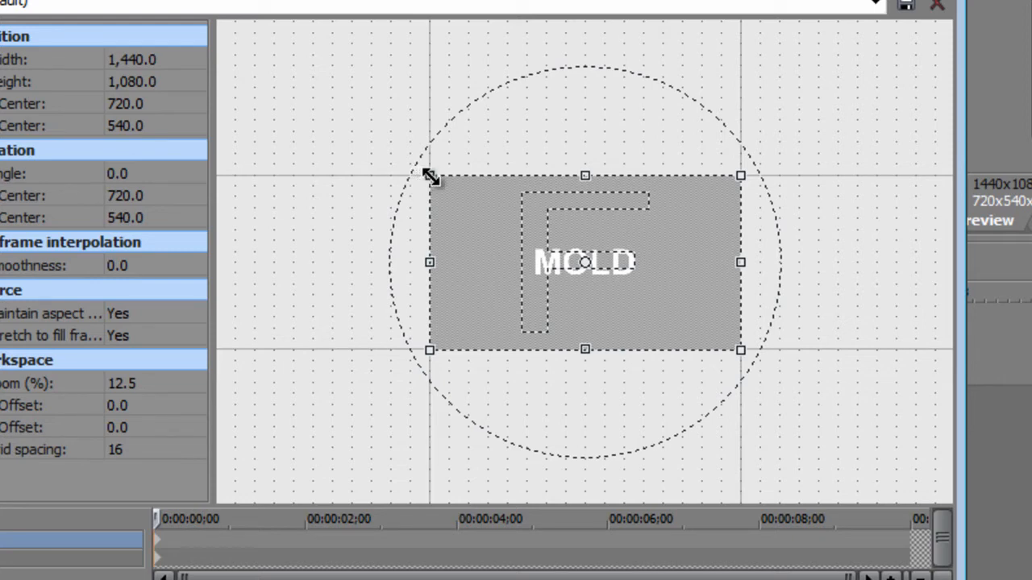
drag(427, 175, 0, 0)
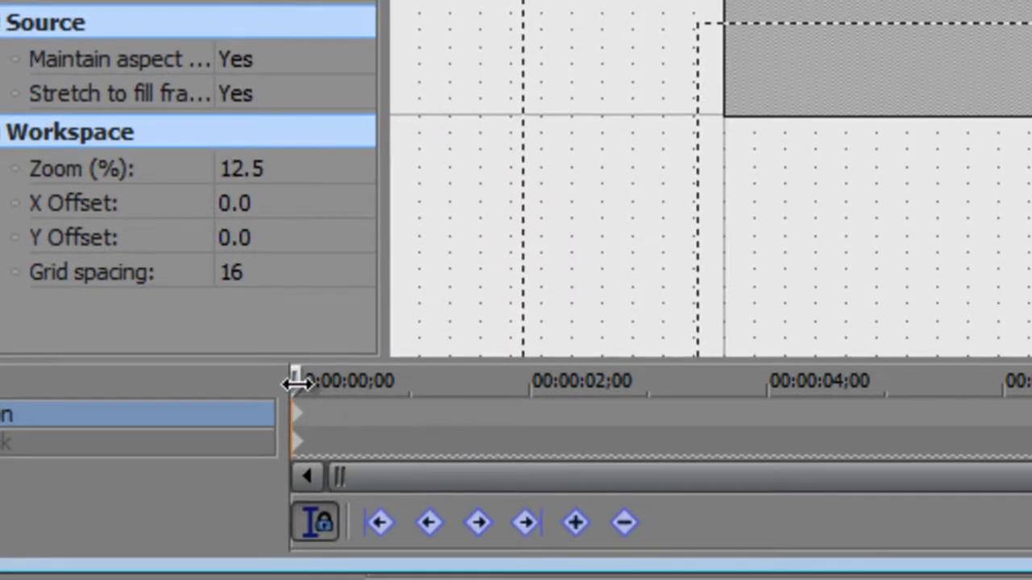
Step: Add a position keyframe at 00:00:02;00 by shrinking the crop frame to 1,440 by 1,080
mouse_move(298, 384)
mouse_down()
mouse_move(449, 349)
mouse_move(541, 343)
mouse_move(528, 344)
mouse_up()
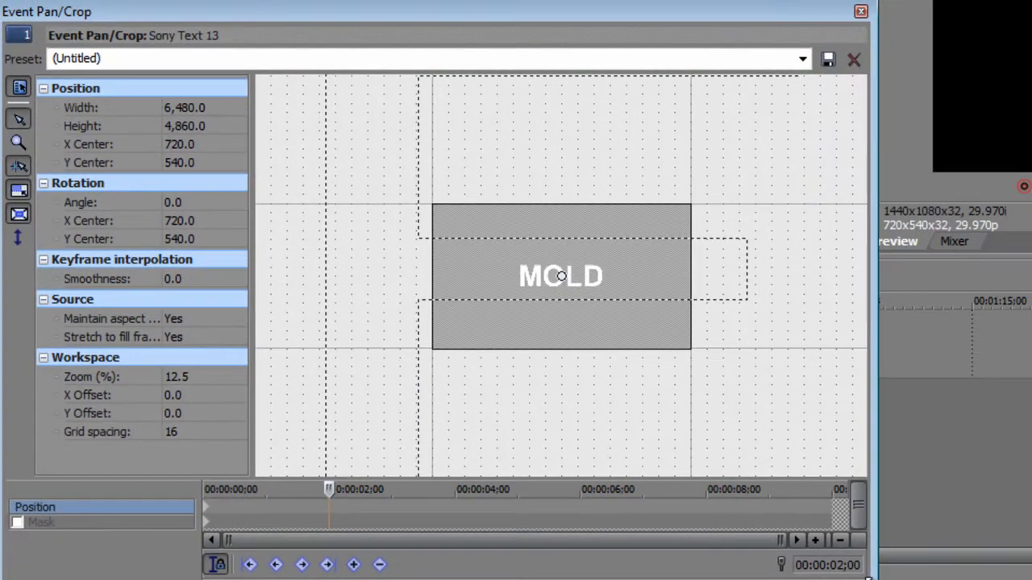
drag(872, 579, 885, 579)
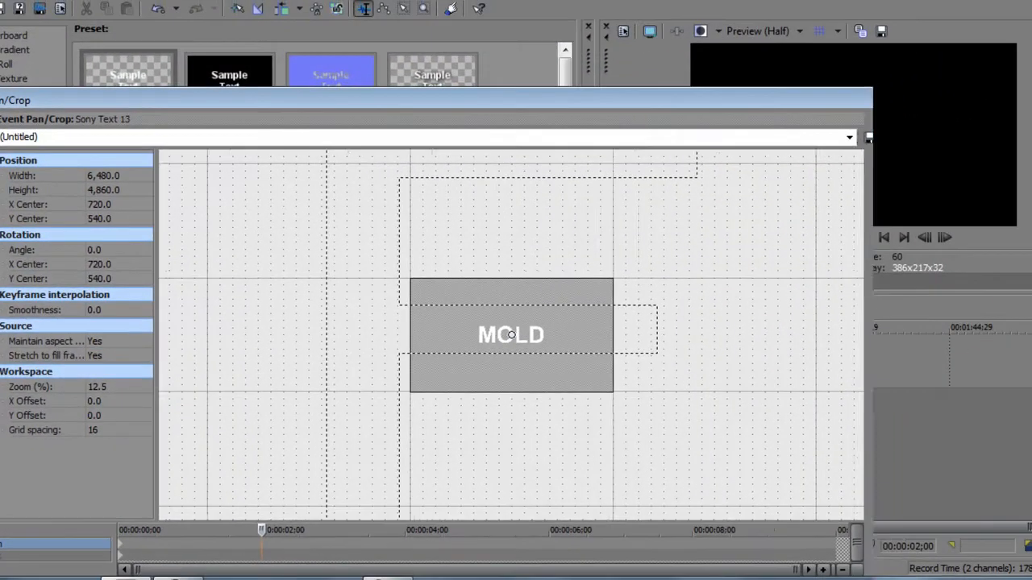
drag(873, 578, 901, 575)
scroll(867, 344, up, 2)
scroll(866, 344, down, 2)
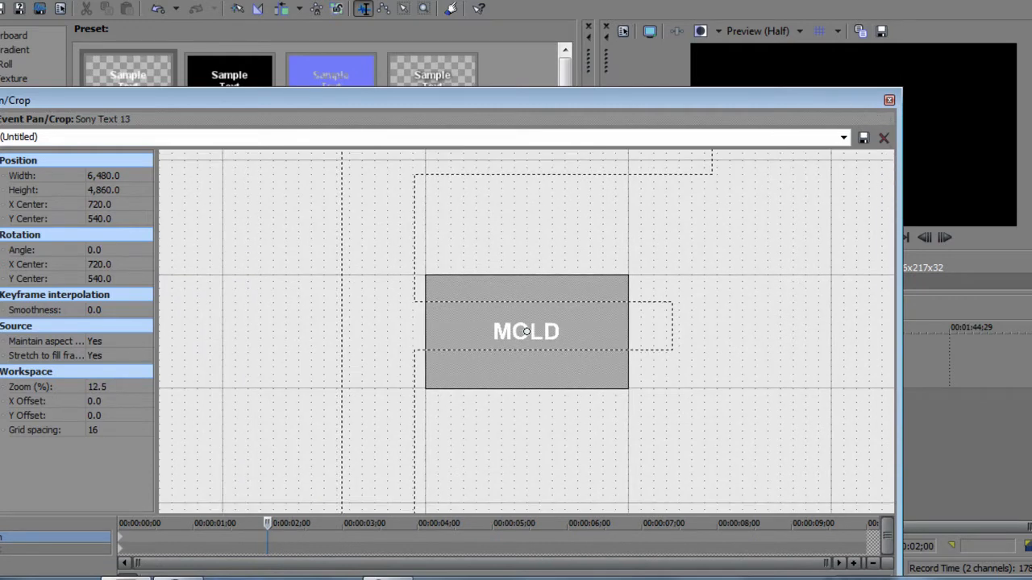
drag(900, 524, 1030, 524)
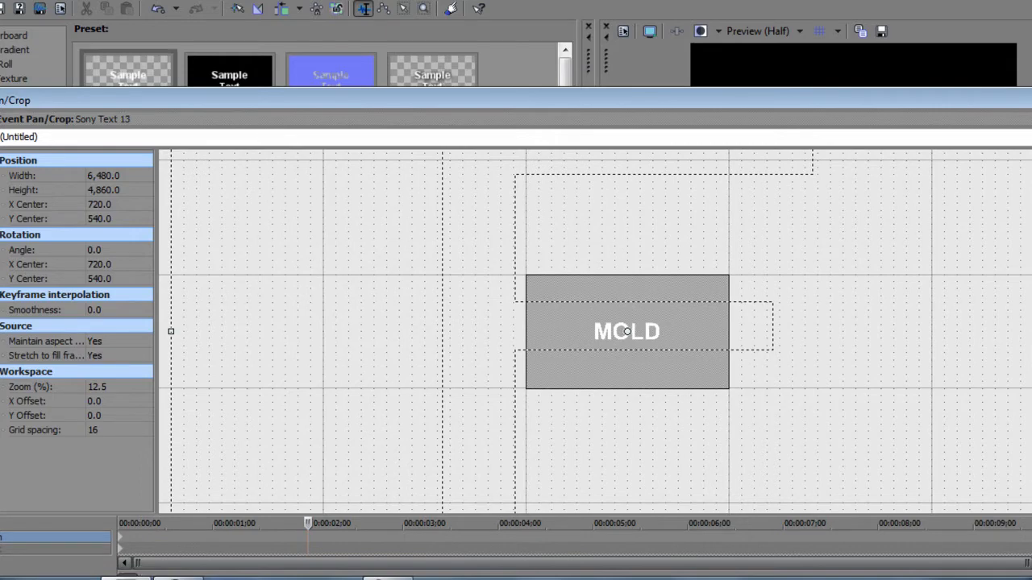
drag(958, 89, 879, 42)
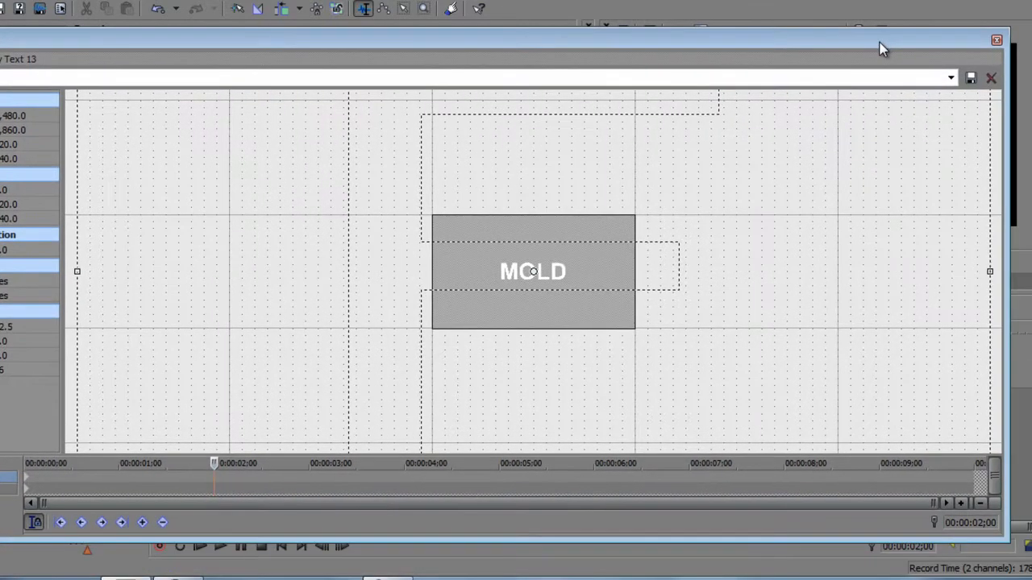
drag(1004, 538, 1025, 577)
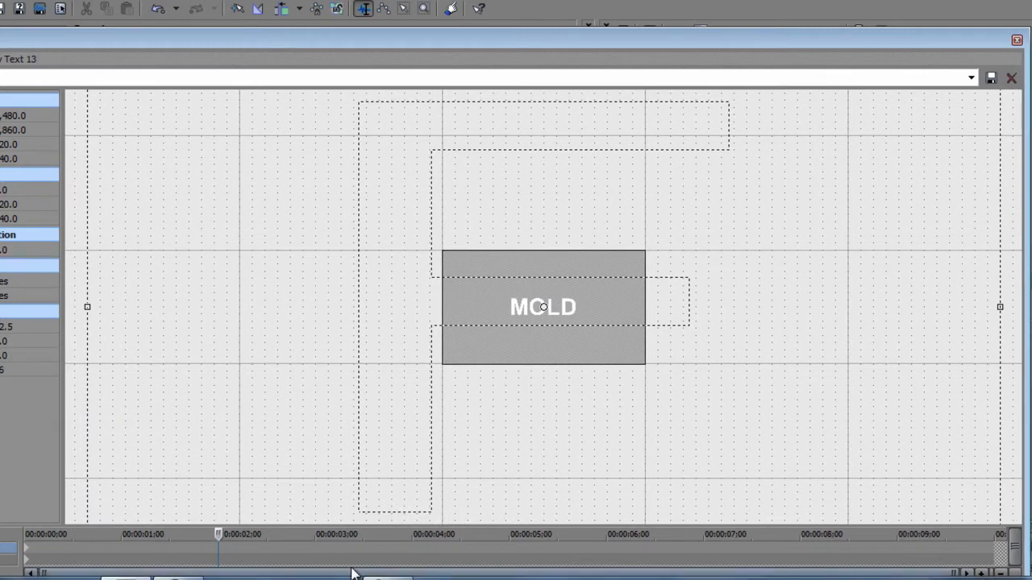
click(996, 29)
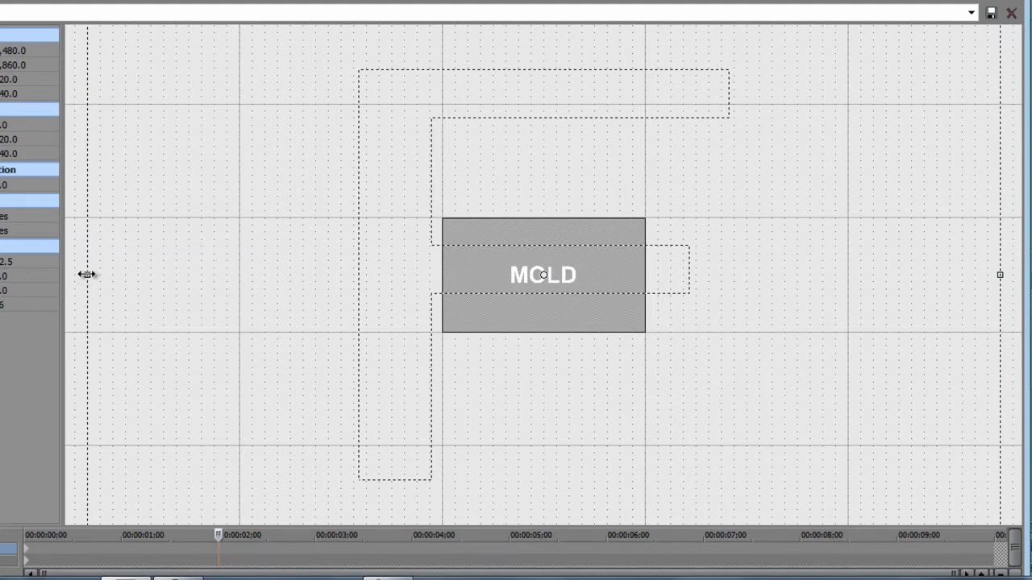
drag(87, 274, 438, 253)
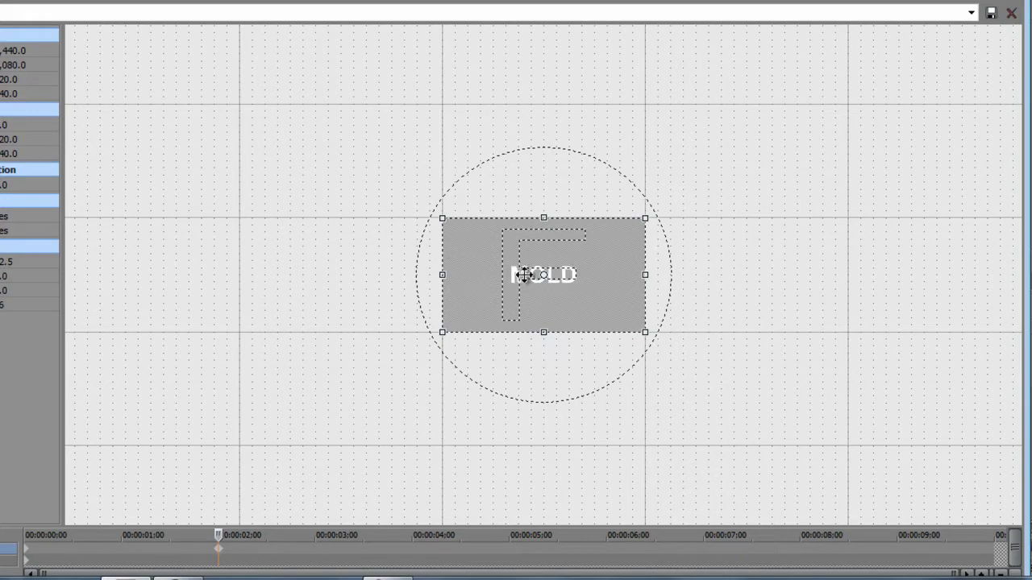
drag(1024, 237, 672, 262)
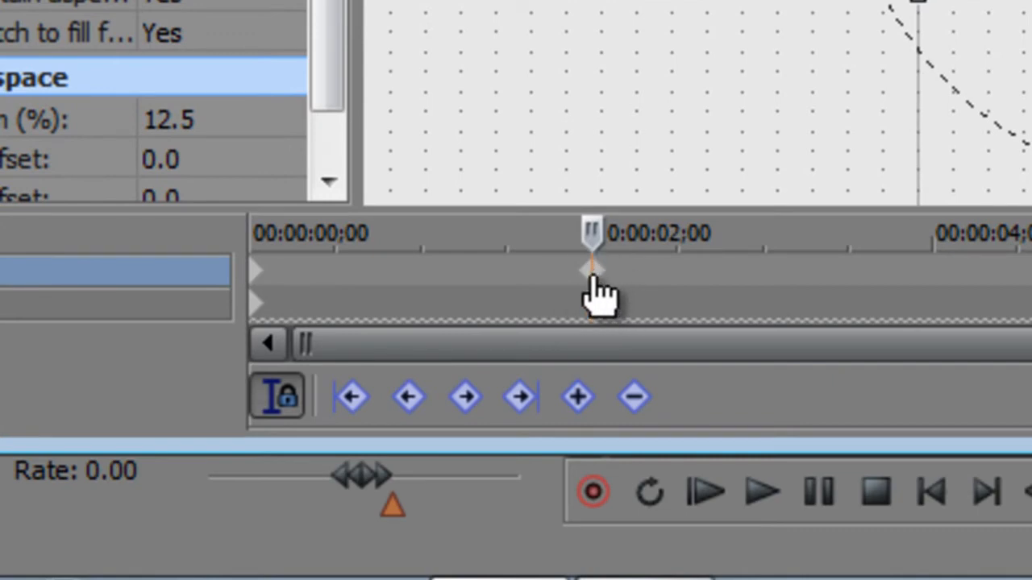
Step: Scrub through the zoom animation and move its ending keyframe earlier, to about one second
drag(590, 235, 218, 257)
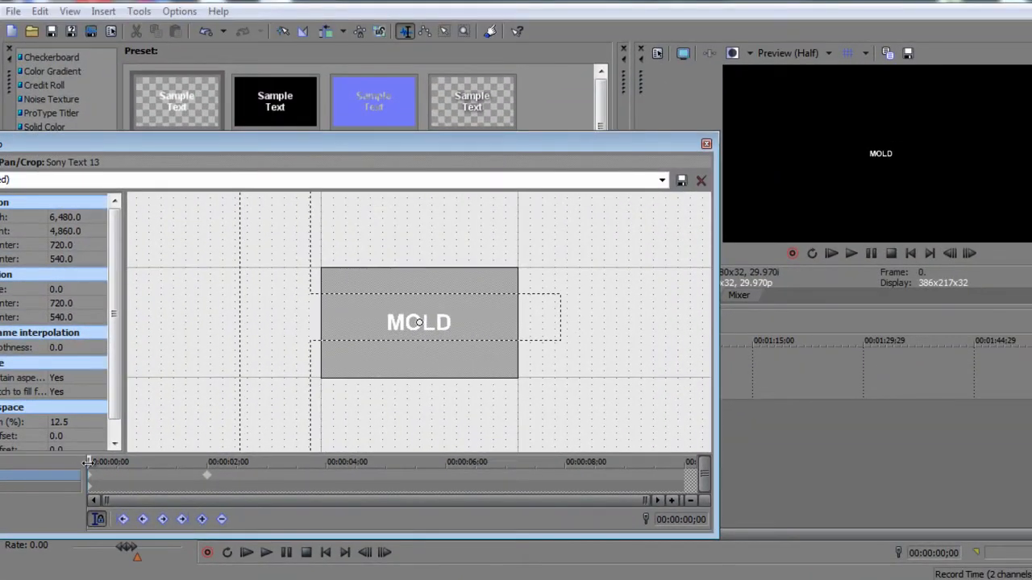
drag(87, 461, 96, 462)
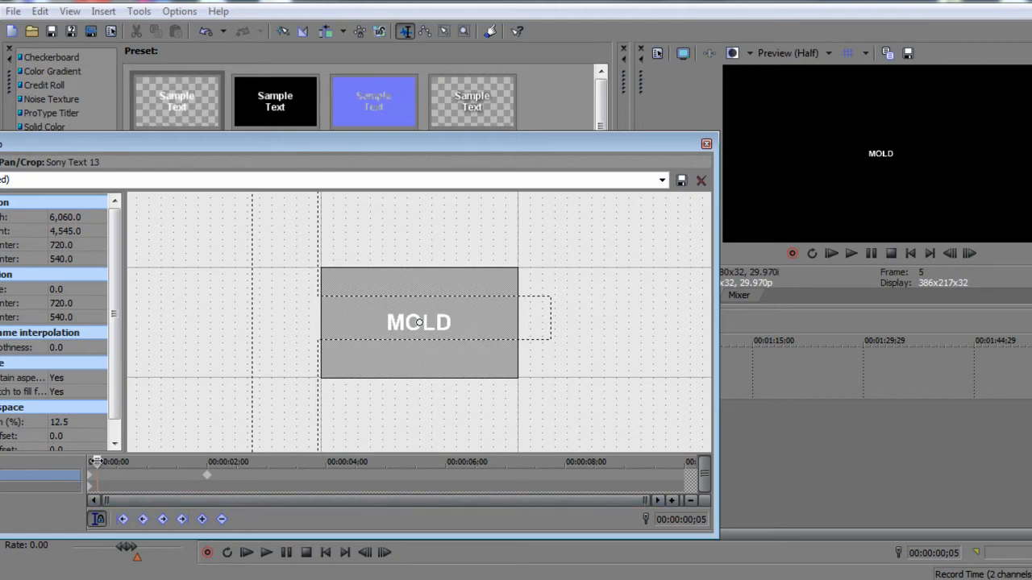
drag(96, 462, 223, 456)
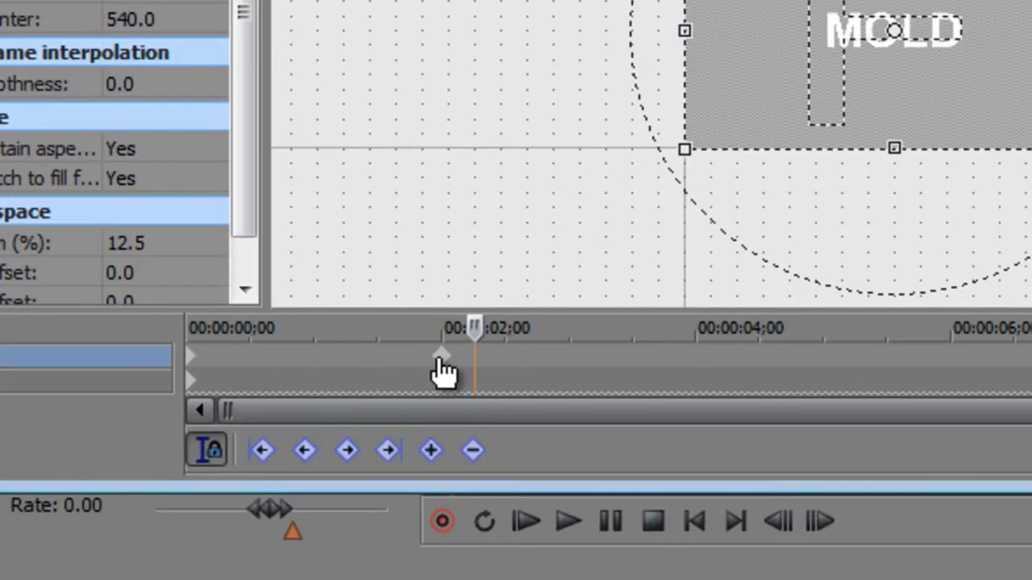
drag(440, 359, 318, 359)
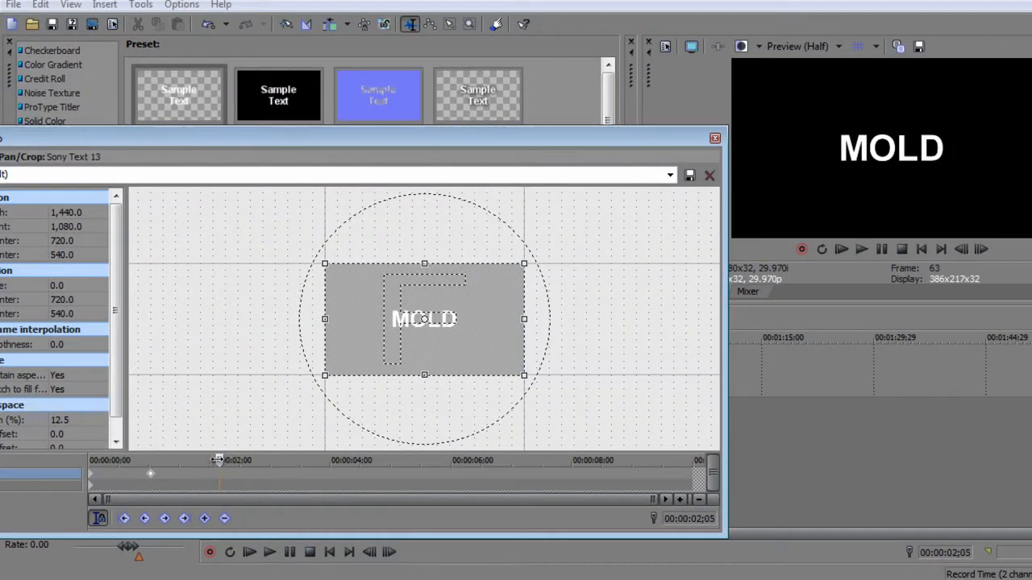
drag(218, 460, 175, 448)
Step: Add a position keyframe at 00:00:01;29 by shifting the crop frame vertically to a Y center of 877.5
drag(172, 460, 203, 458)
drag(344, 139, 396, 136)
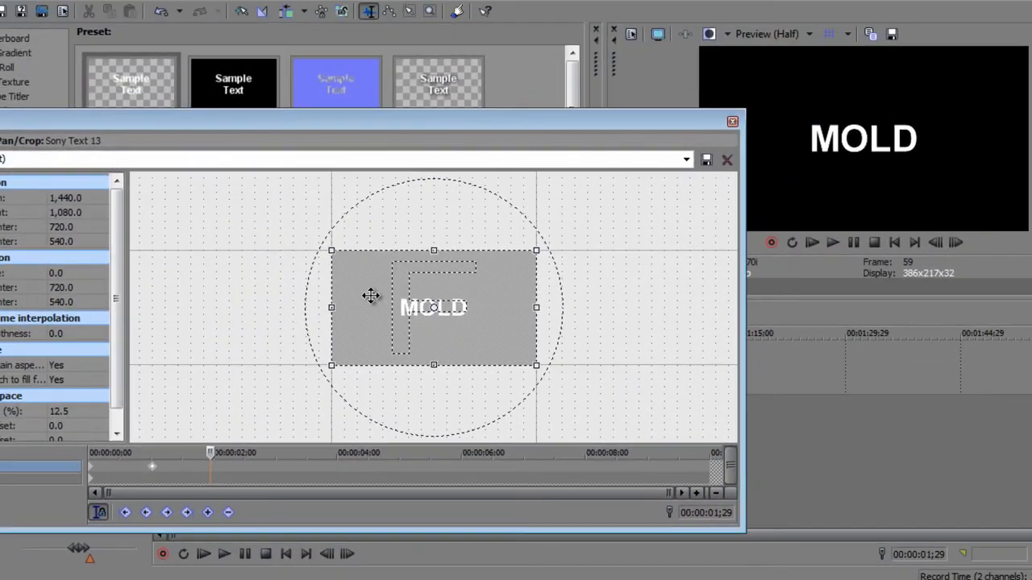
drag(370, 296, 357, 267)
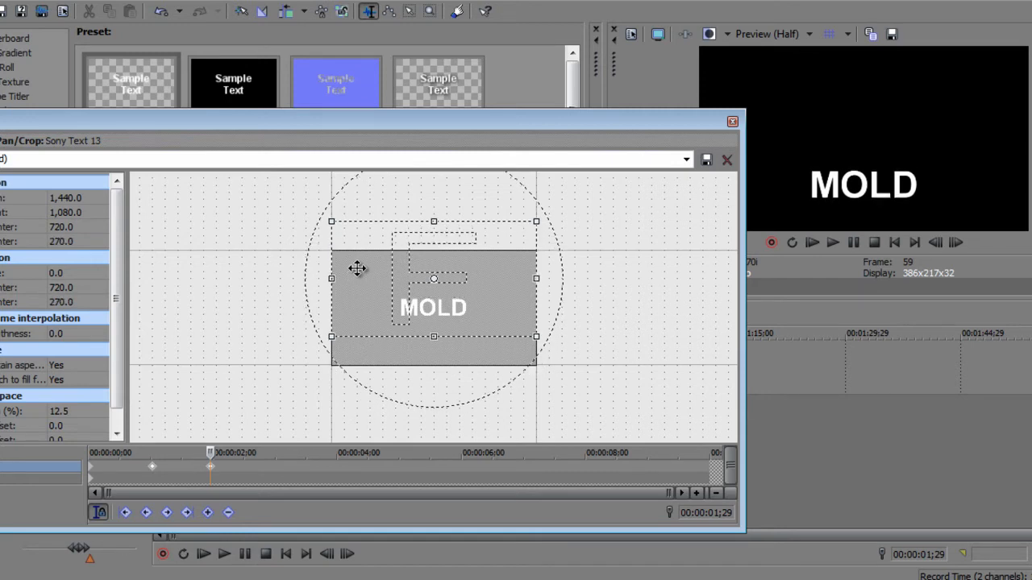
drag(357, 268, 357, 329)
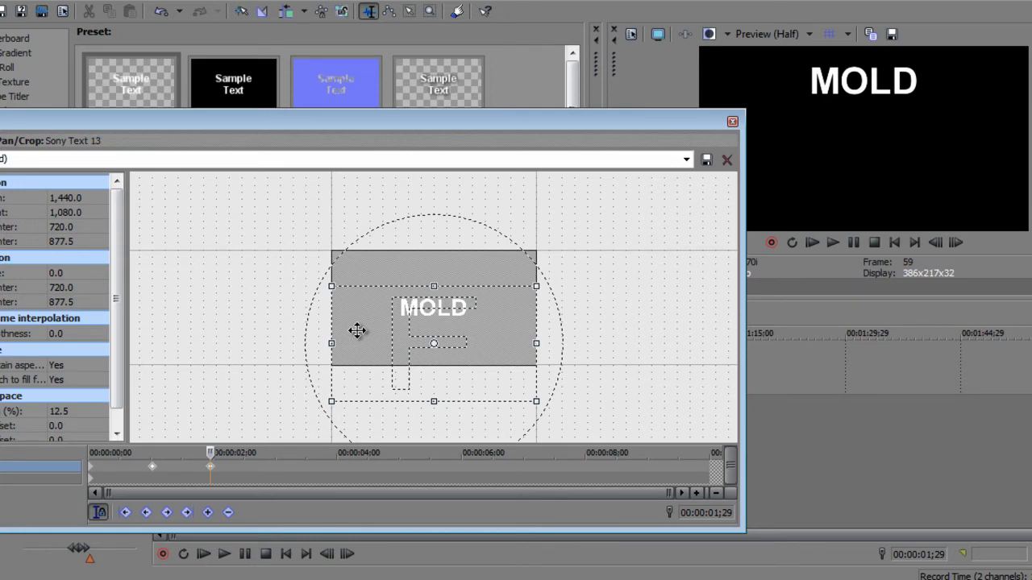
Step: Shift the crop frame vertically to a Y center of 945 at the 00:00:01;29 keyframe and scrub back to check the motion
drag(357, 331, 358, 337)
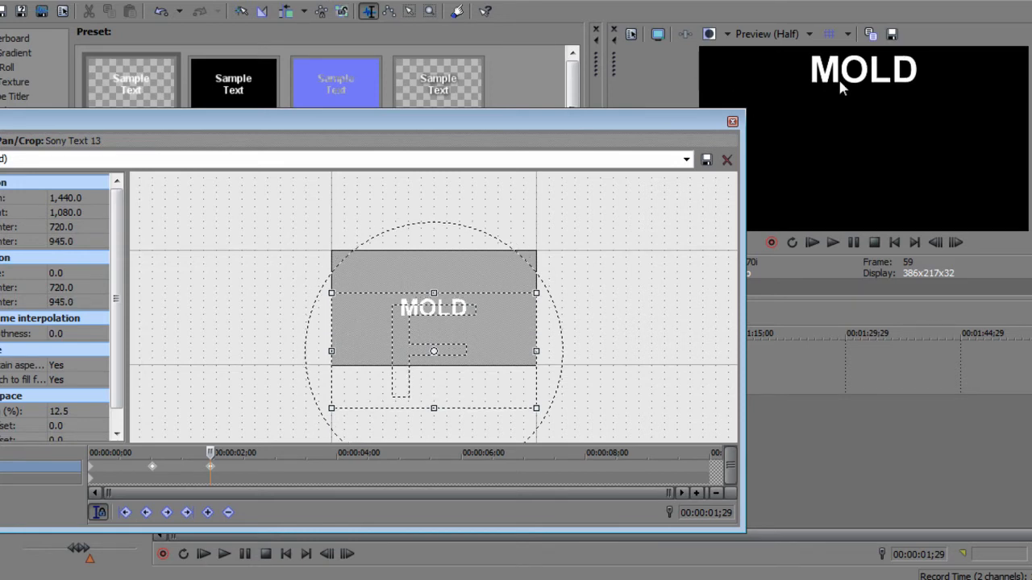
double_click(211, 468)
drag(211, 452, 176, 453)
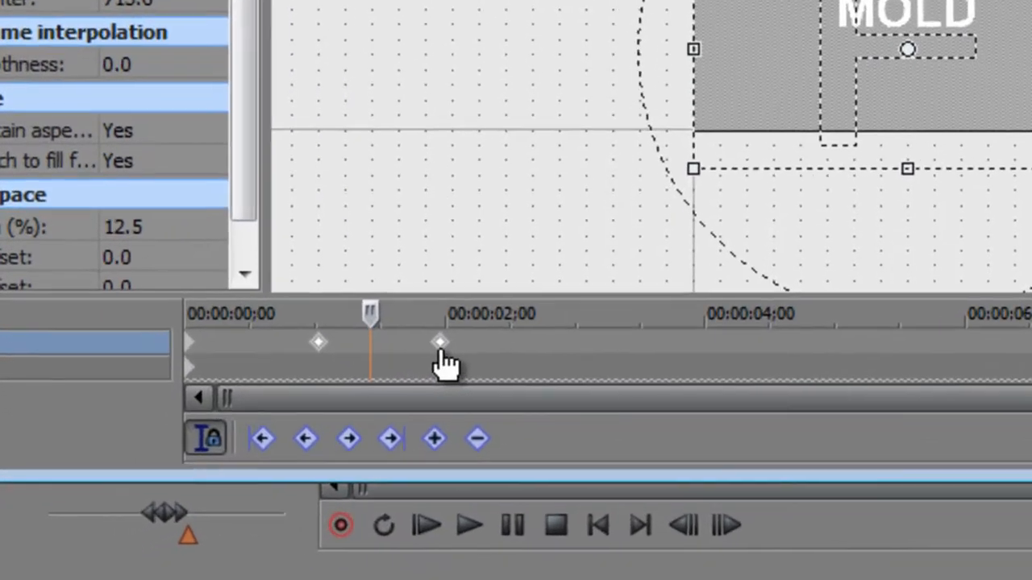
Step: Retime the vertical movement by moving its ending keyframe earlier, to about 00:00:01;20, and scrub through the result
mouse_move(446, 351)
mouse_down()
mouse_move(437, 353)
mouse_move(449, 355)
mouse_up()
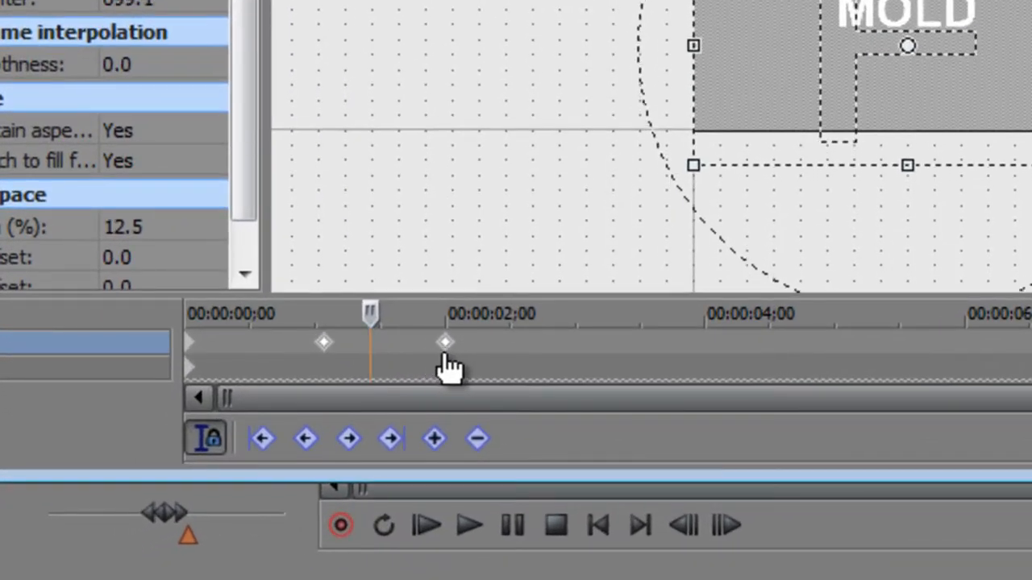
drag(376, 309, 314, 327)
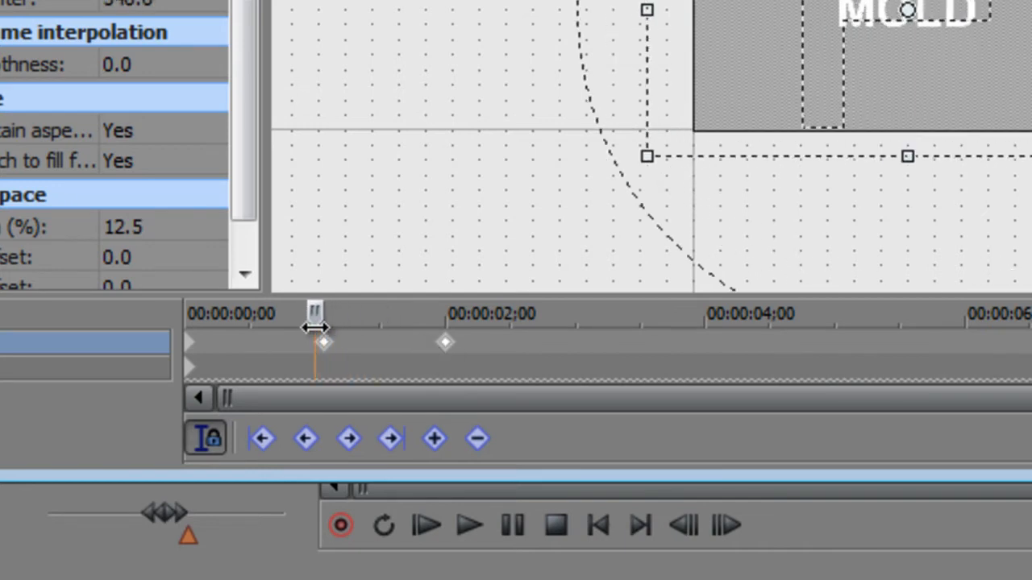
click(447, 347)
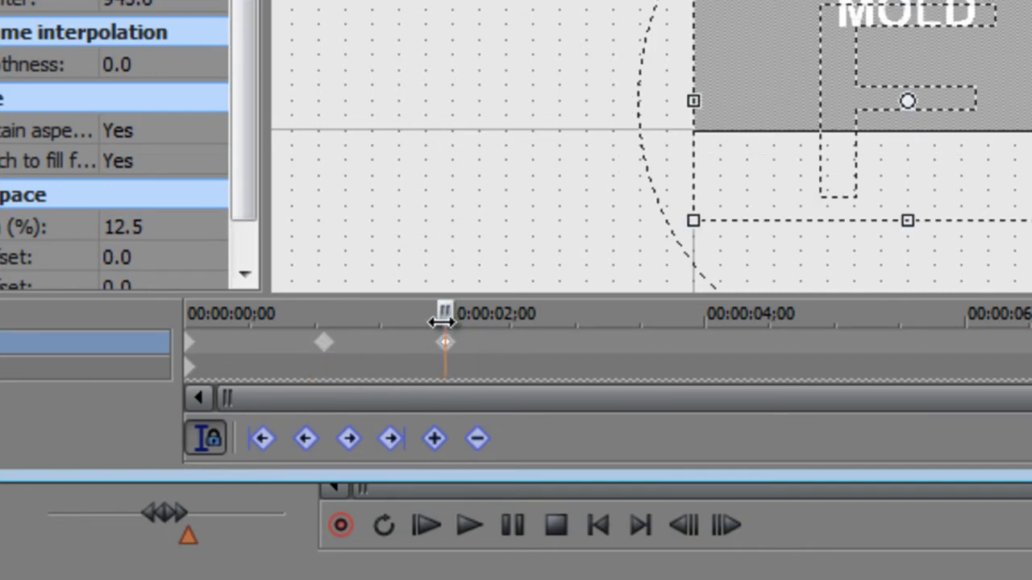
drag(442, 322, 399, 321)
drag(446, 352, 401, 352)
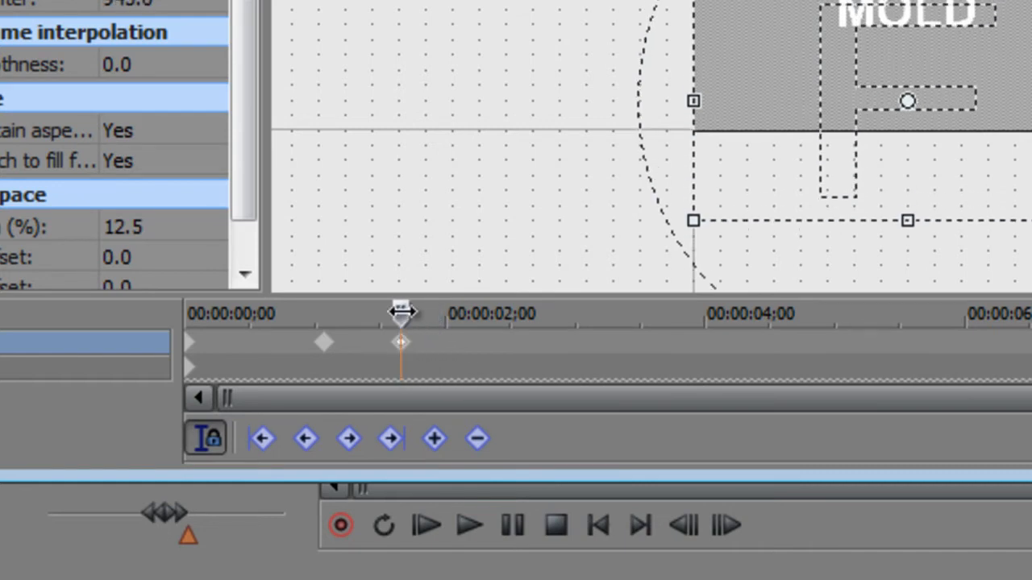
drag(401, 314, 230, 448)
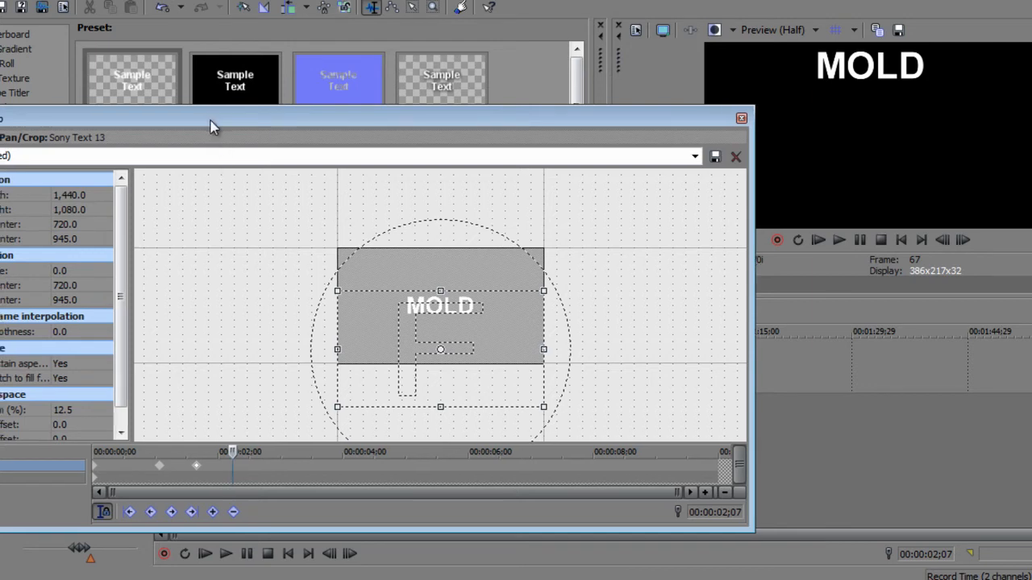
Step: Add a position keyframe at 00:00:02;09 by raising the crop frame's X center to 728
drag(211, 122, 226, 127)
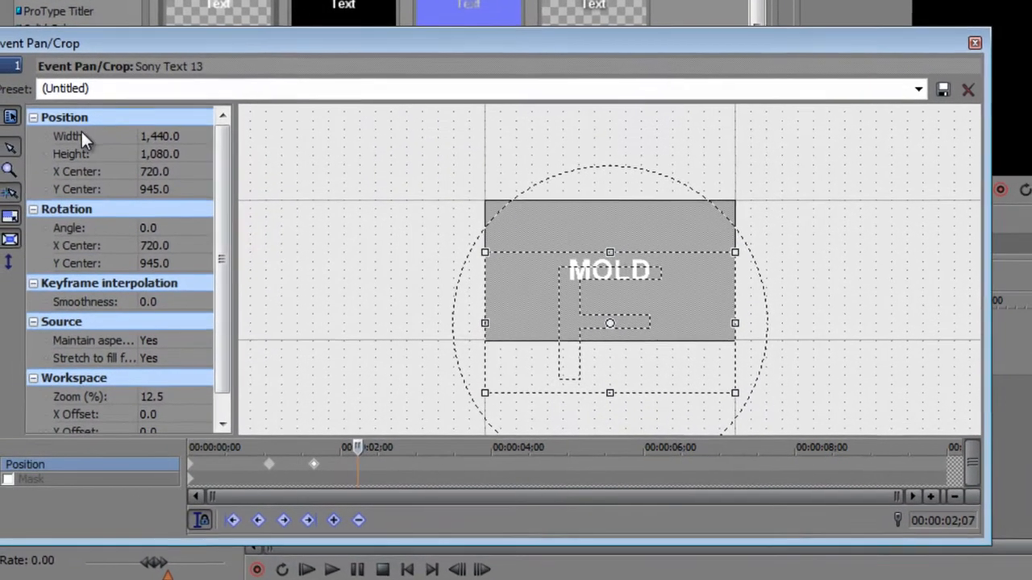
click(40, 156)
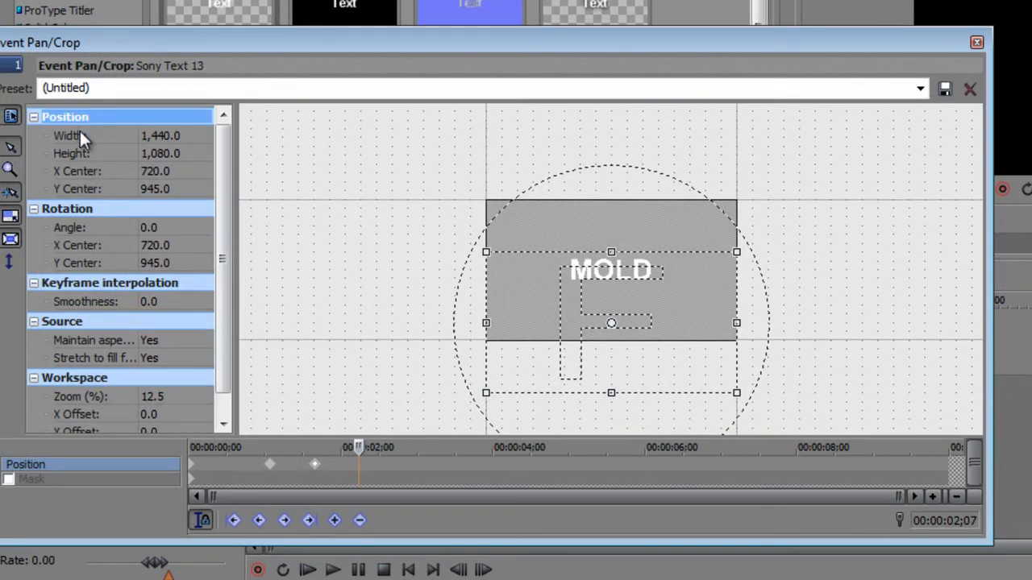
click(353, 447)
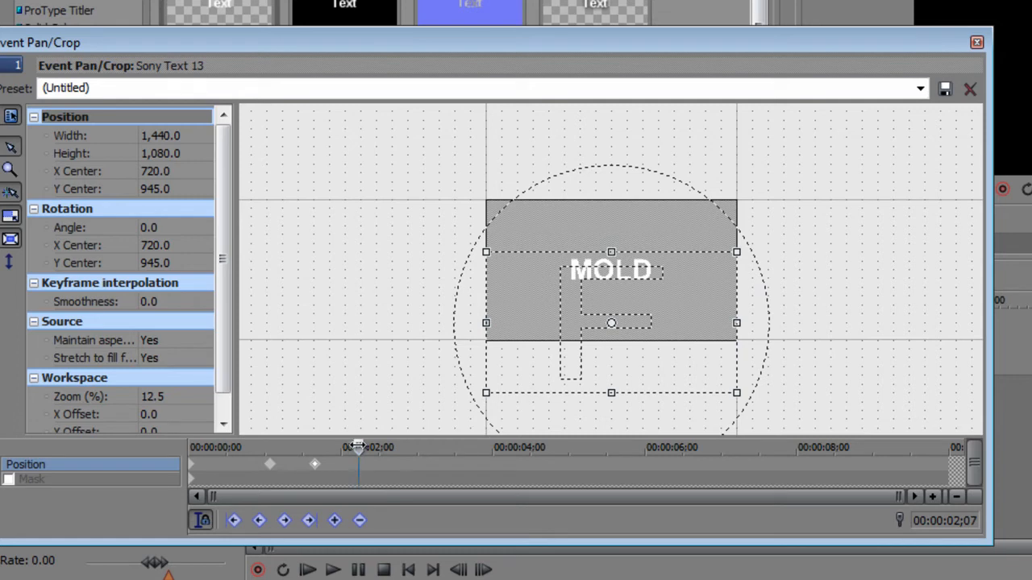
drag(358, 447, 363, 447)
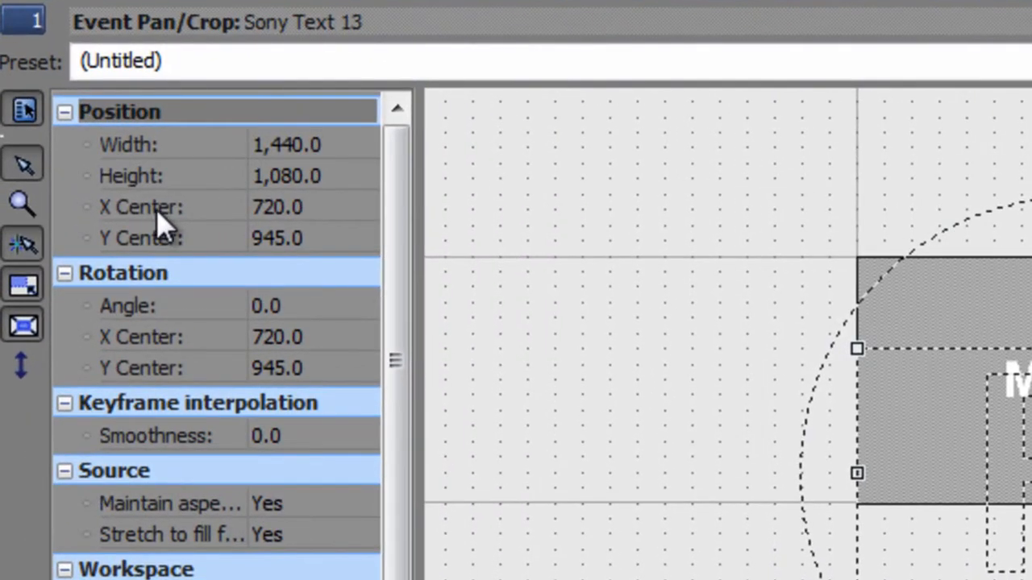
click(158, 215)
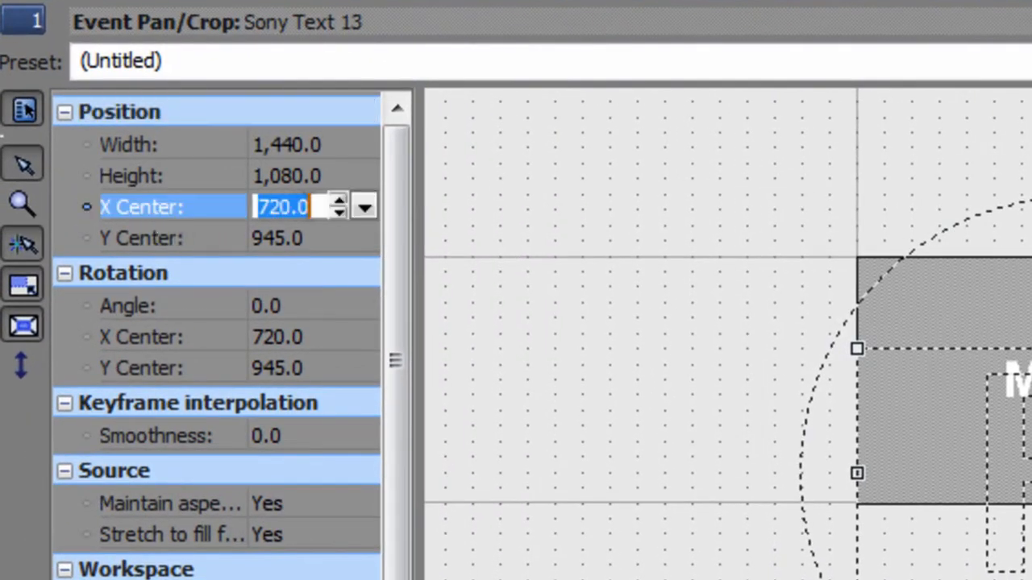
click(343, 202)
click(343, 203)
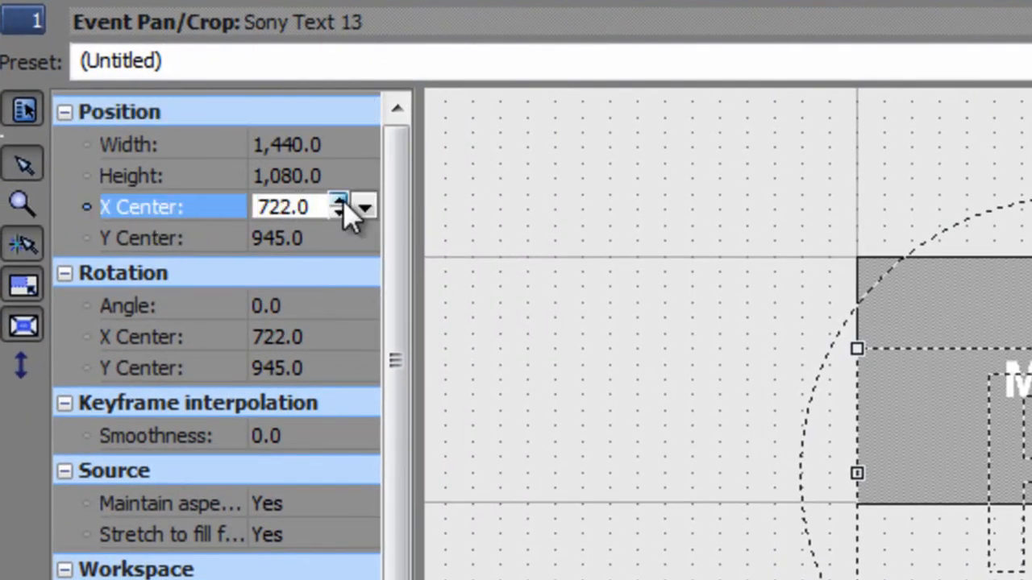
click(344, 203)
click(344, 202)
click(344, 202)
click(343, 202)
click(344, 202)
click(343, 203)
drag(318, 214, 204, 218)
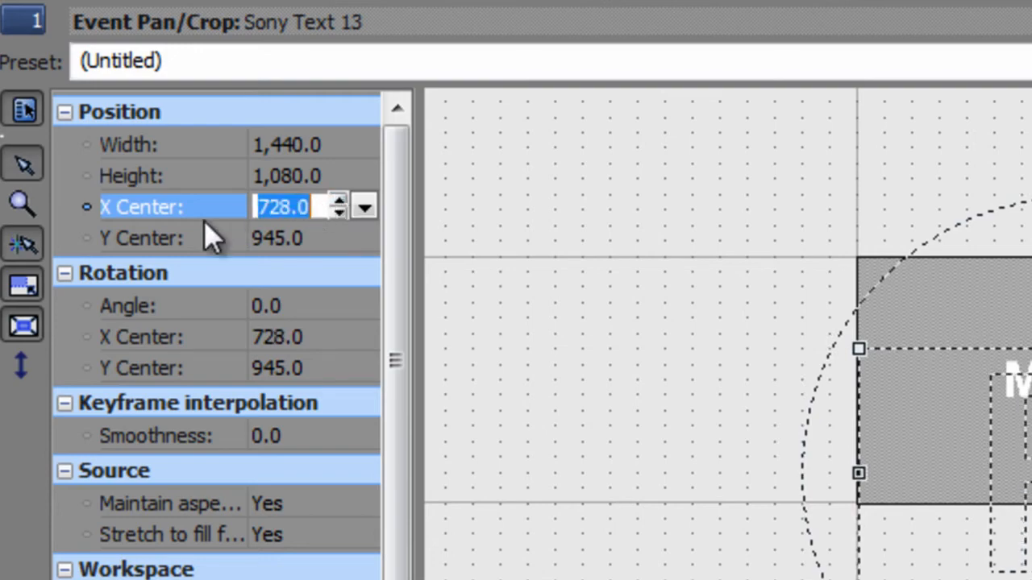
Step: Set the crop frame's X center to 315 at the 00:00:02;09 keyframe
click(259, 205)
mouse_move(335, 207)
mouse_down()
mouse_move(346, 212)
mouse_move(338, 194)
mouse_move(335, 221)
mouse_up()
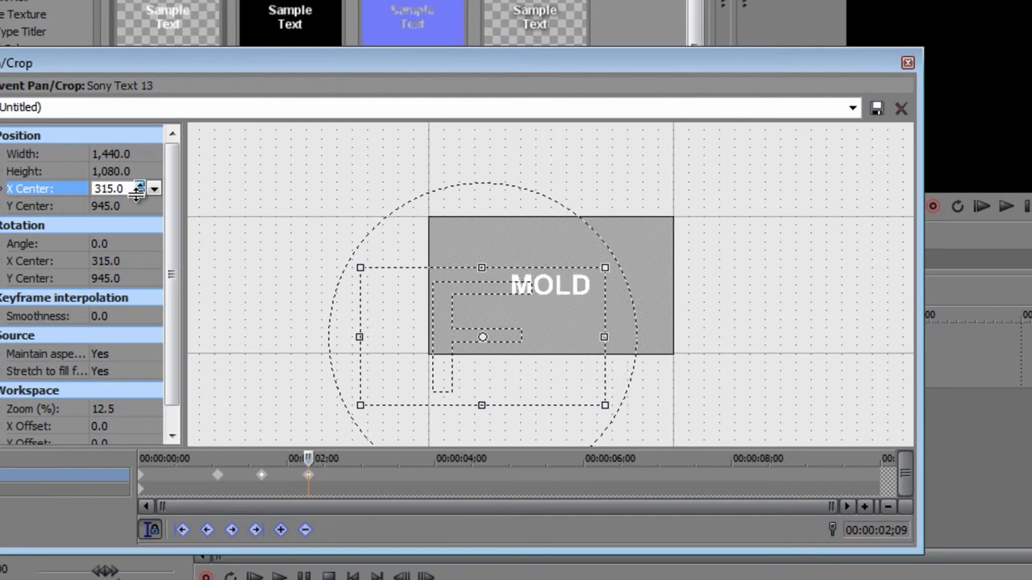
mouse_move(137, 194)
mouse_down()
mouse_move(134, 185)
mouse_move(142, 202)
mouse_up()
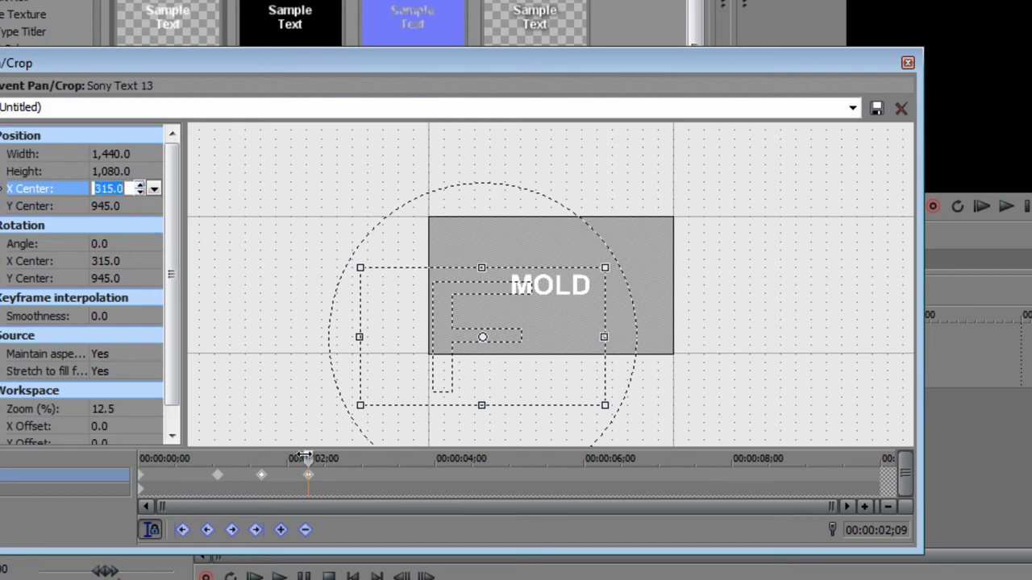
Step: Move the horizontal-shift keyframe slightly earlier and add one at 00:00:02;21 by shifting the crop frame to a Y center of 540
drag(303, 457, 275, 462)
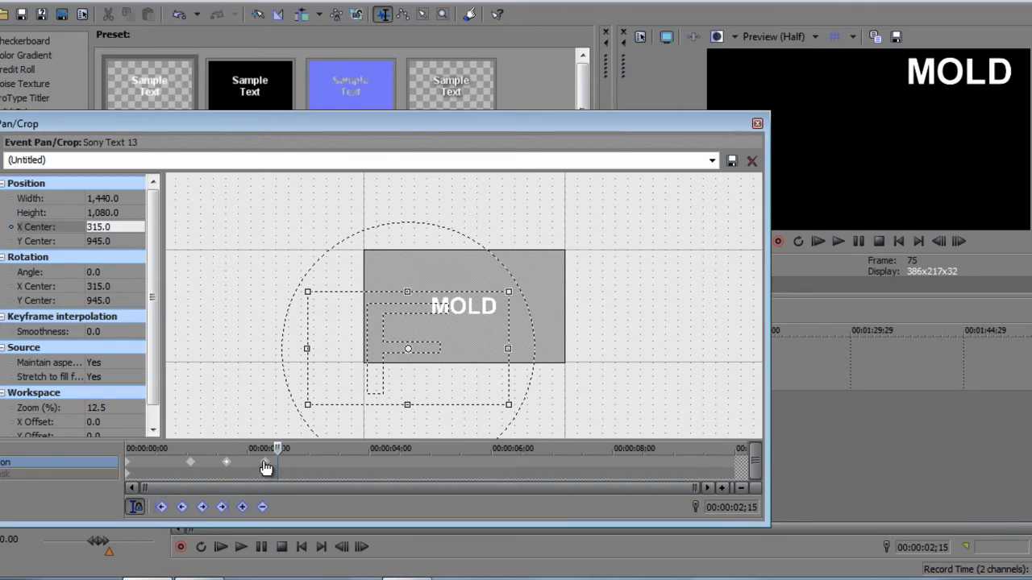
click(266, 465)
drag(263, 466, 290, 448)
drag(391, 336, 399, 294)
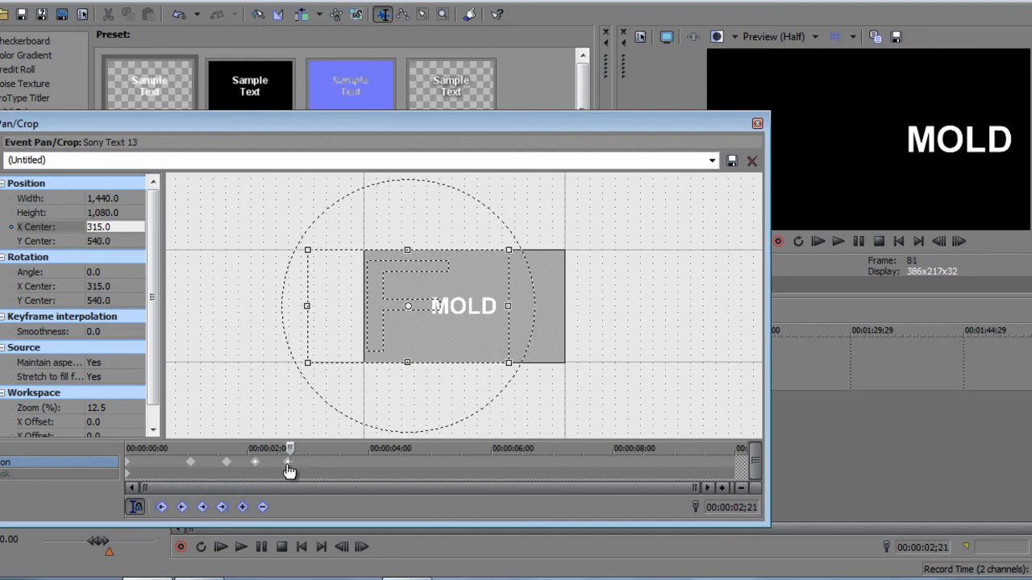
Step: Nudge the last keyframe slightly earlier and add a keyframe at 00:00:03;03 by rotating the crop frame to an angle of -360 degrees
click(289, 464)
mouse_move(297, 449)
mouse_down()
mouse_move(205, 450)
mouse_move(301, 448)
mouse_up()
drag(306, 448, 315, 448)
mouse_move(332, 235)
mouse_down()
mouse_move(315, 233)
mouse_move(244, 315)
mouse_move(233, 391)
mouse_move(306, 440)
mouse_move(460, 454)
mouse_move(543, 380)
mouse_move(552, 254)
mouse_move(523, 215)
mouse_move(484, 205)
mouse_move(410, 215)
mouse_move(344, 246)
mouse_up()
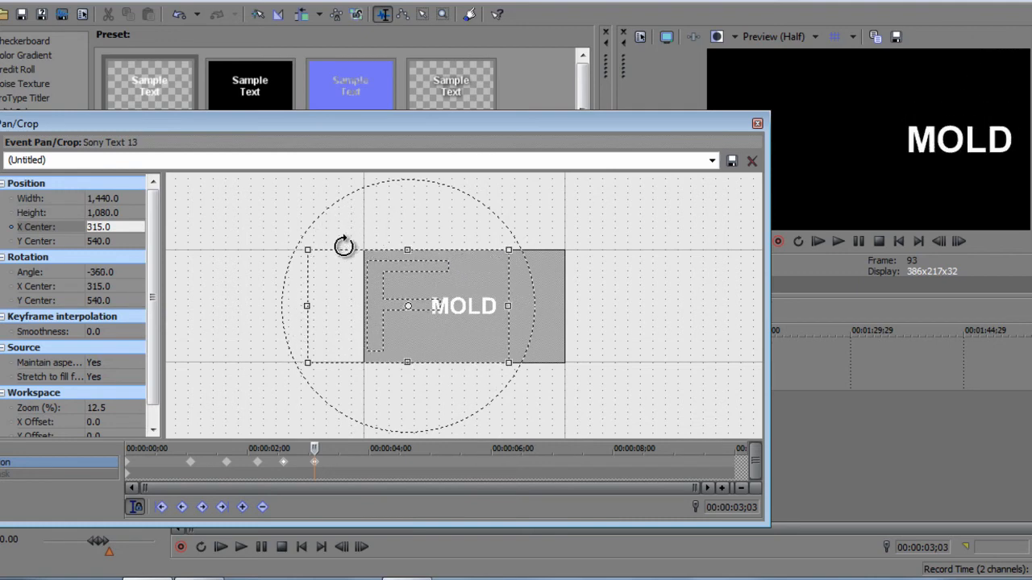
Step: Scrub through the whole title animation to review the zoom, the movements and the rotation
drag(315, 448, 134, 454)
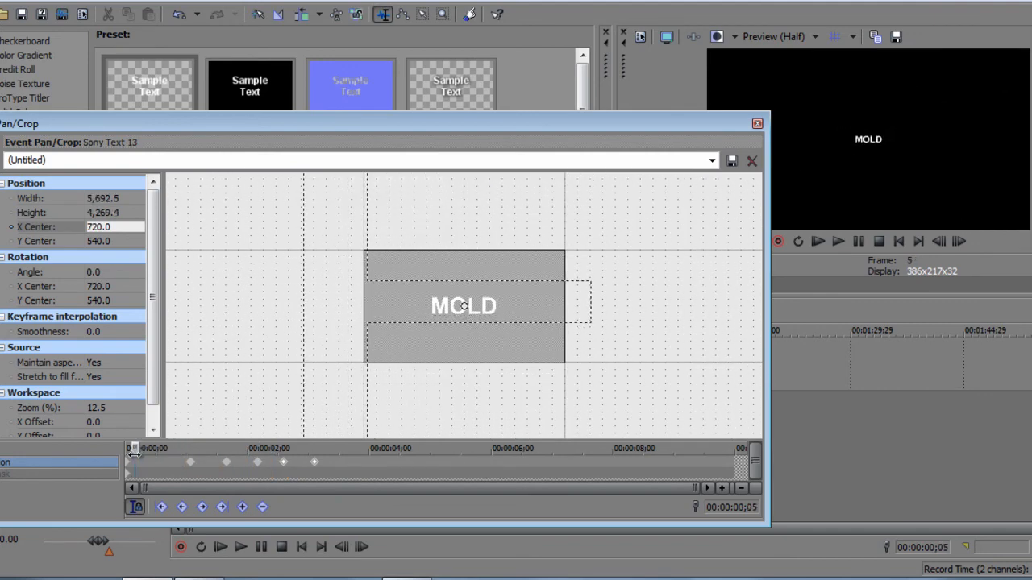
drag(134, 454, 312, 436)
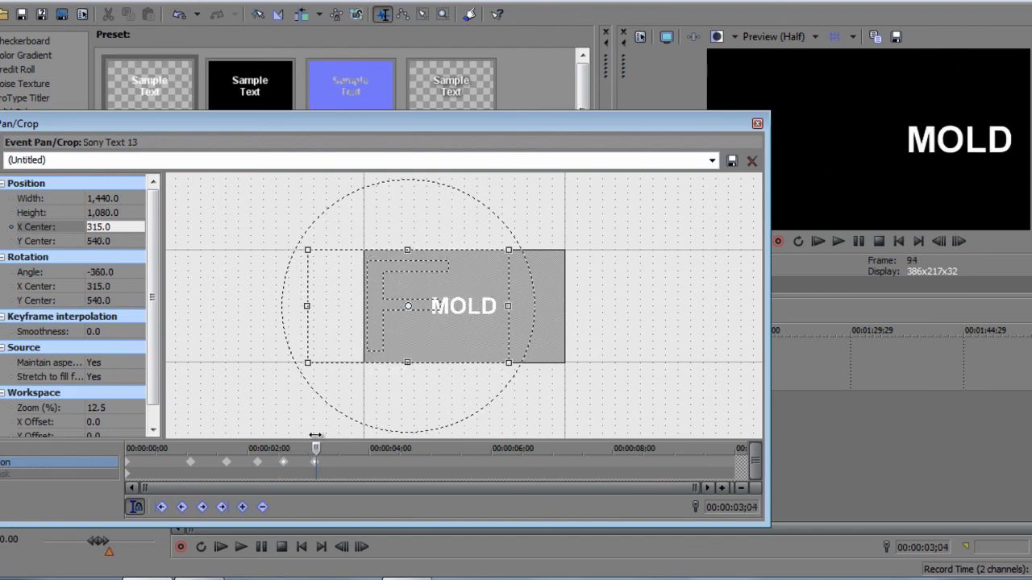
drag(316, 447, 229, 449)
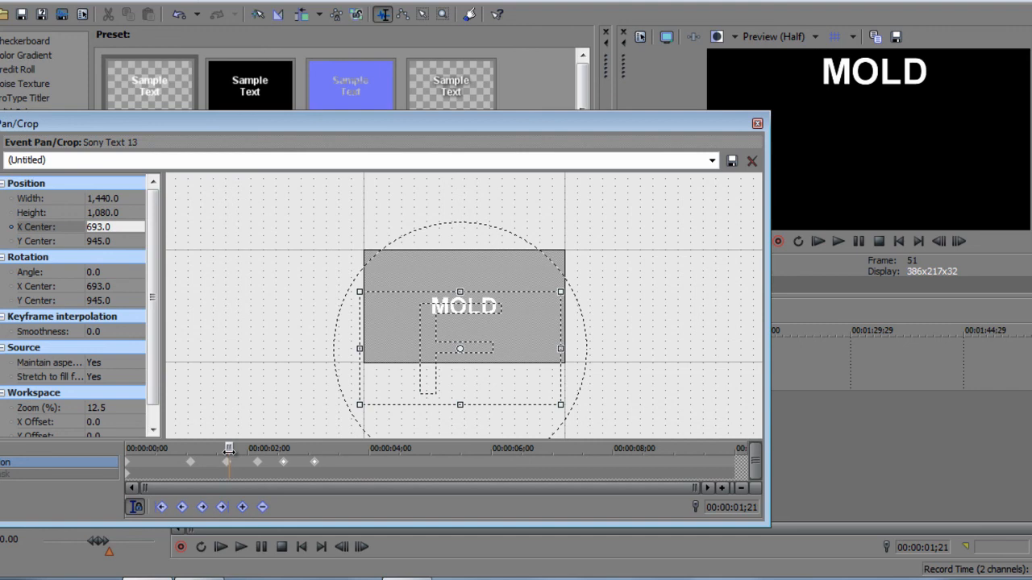
drag(229, 450, 168, 449)
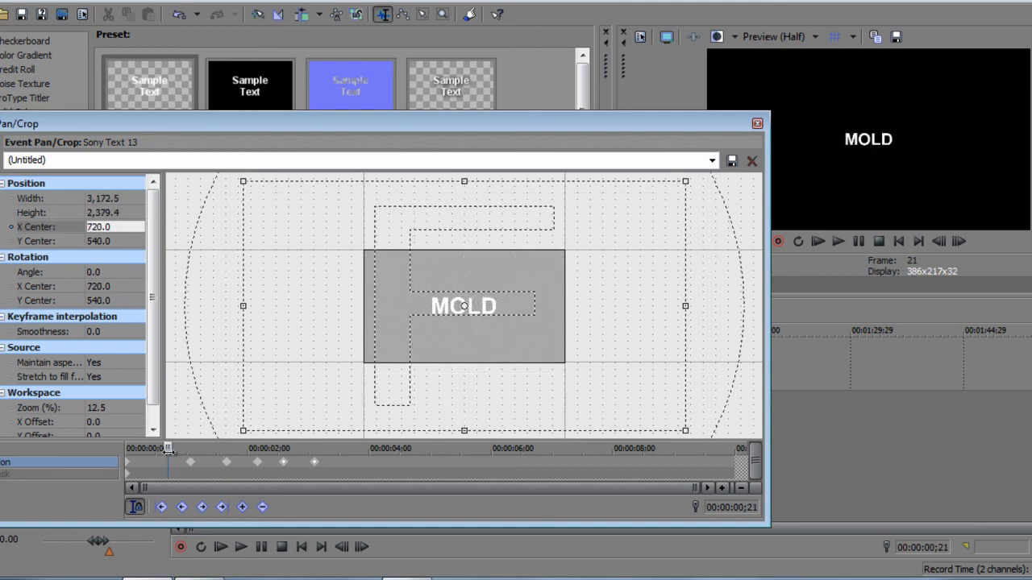